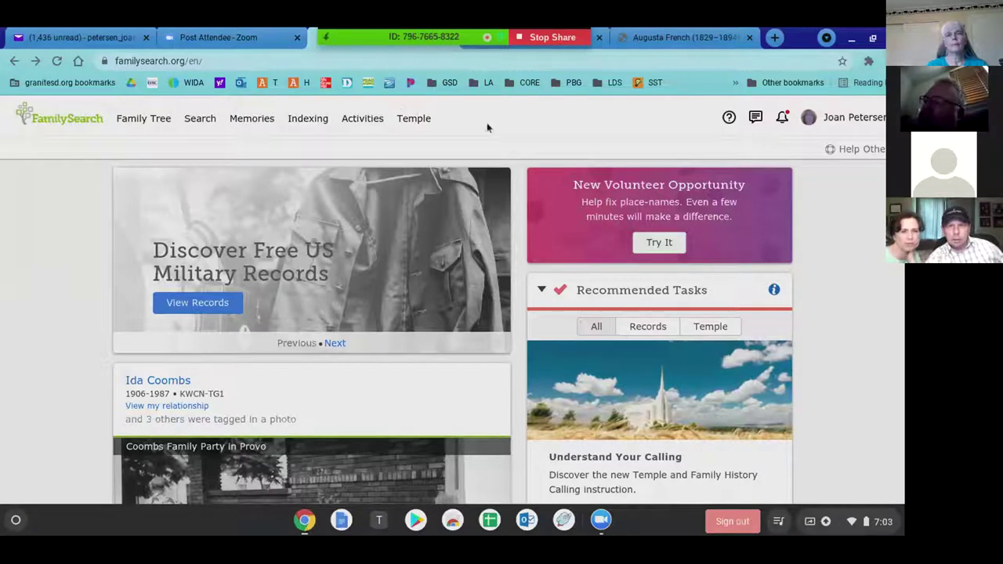
Open Ordinances Ready in the temple area and request names for the Initiatory ordinance
{"action": "left_click", "coordinate": [423, 123]}
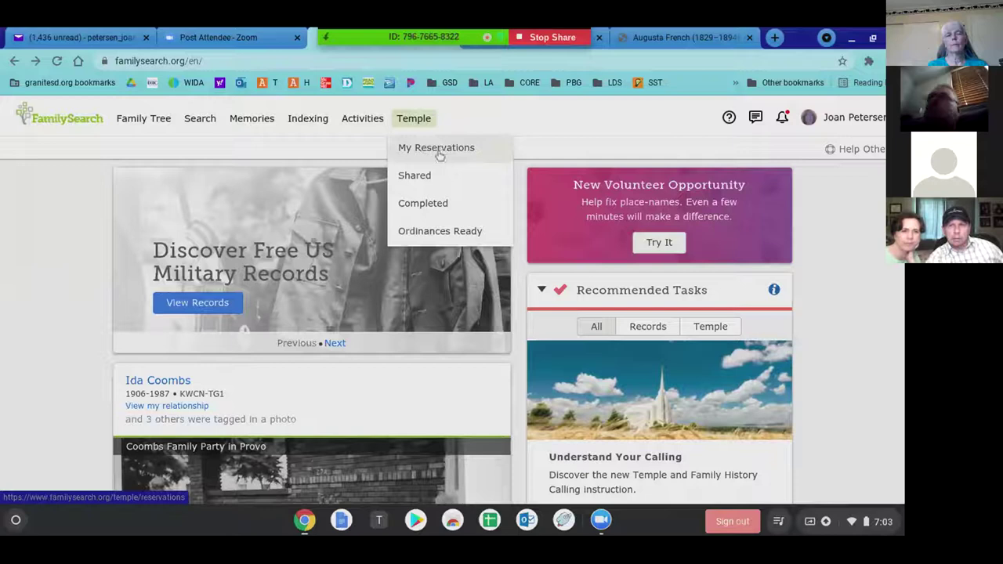
{"action": "left_click", "coordinate": [437, 233]}
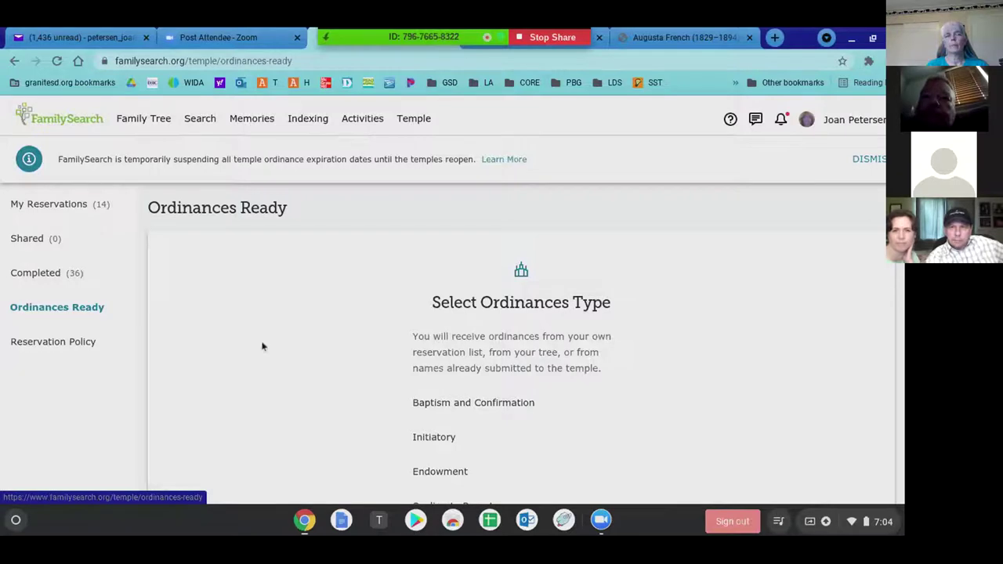
{"action": "scroll", "coordinate": [717, 396], "scroll_direction": "down", "scroll_amount": 2}
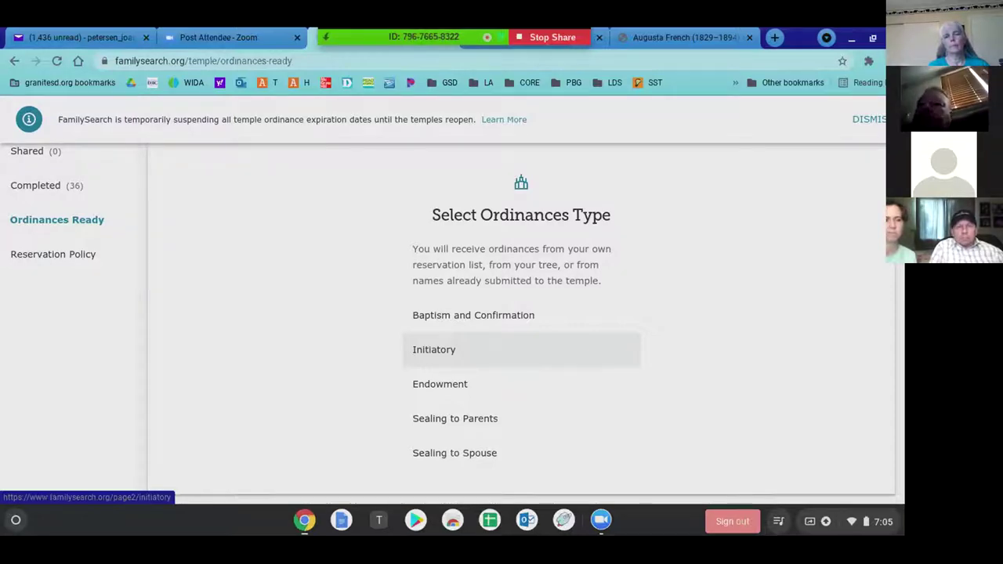
{"action": "left_click", "coordinate": [442, 353]}
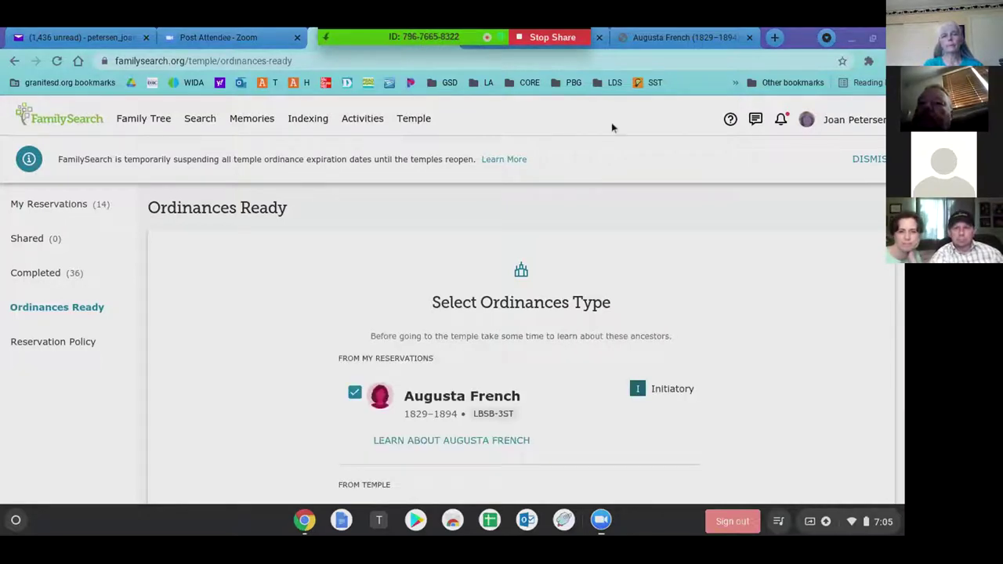
Review the proposed Initiatory names, comparing the one from My Reservations with those supplied from the temple
{"action": "scroll", "coordinate": [777, 359], "scroll_direction": "down", "scroll_amount": 5}
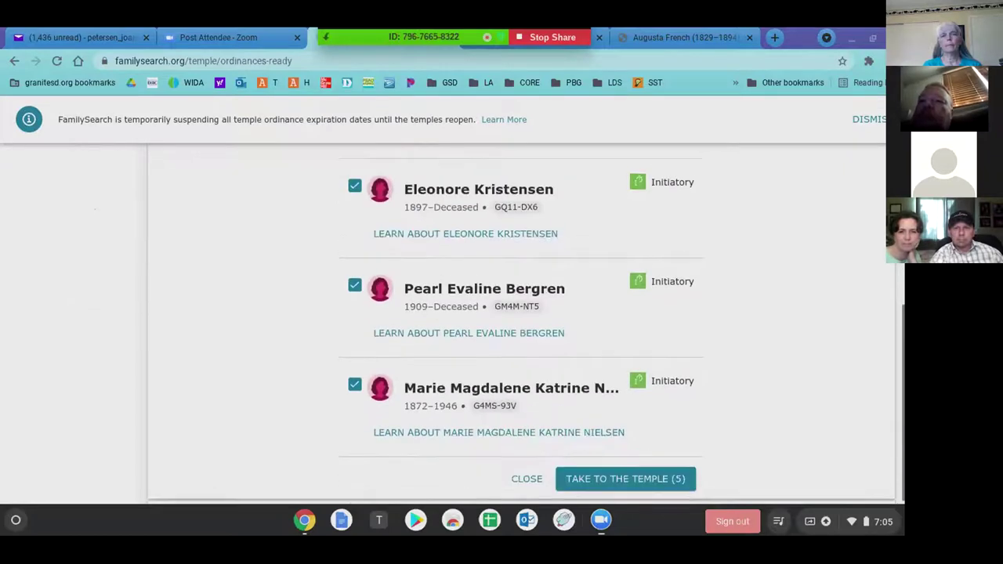
{"action": "scroll", "coordinate": [776, 358], "scroll_direction": "up", "scroll_amount": 10}
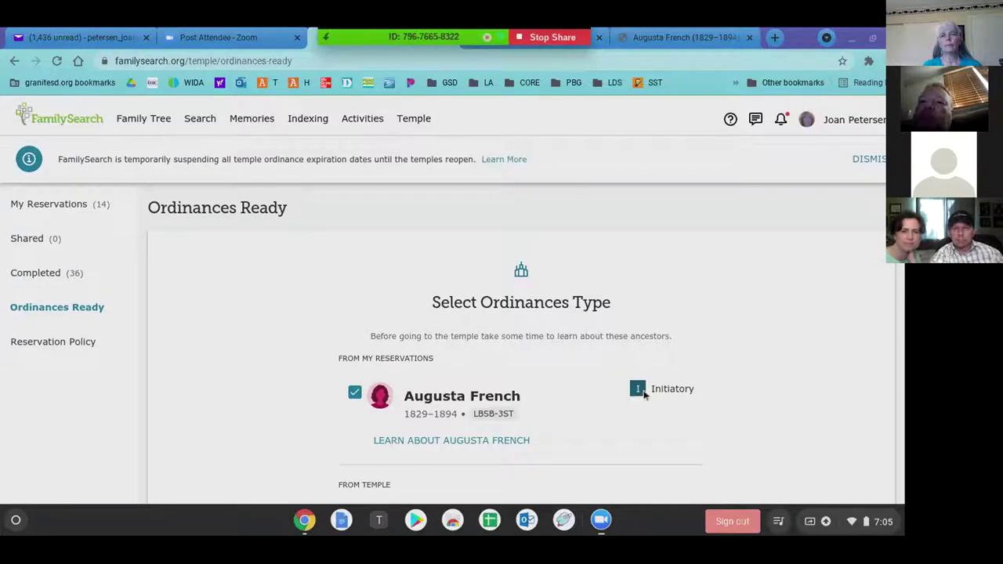
{"action": "scroll", "coordinate": [708, 342], "scroll_direction": "down", "scroll_amount": 6}
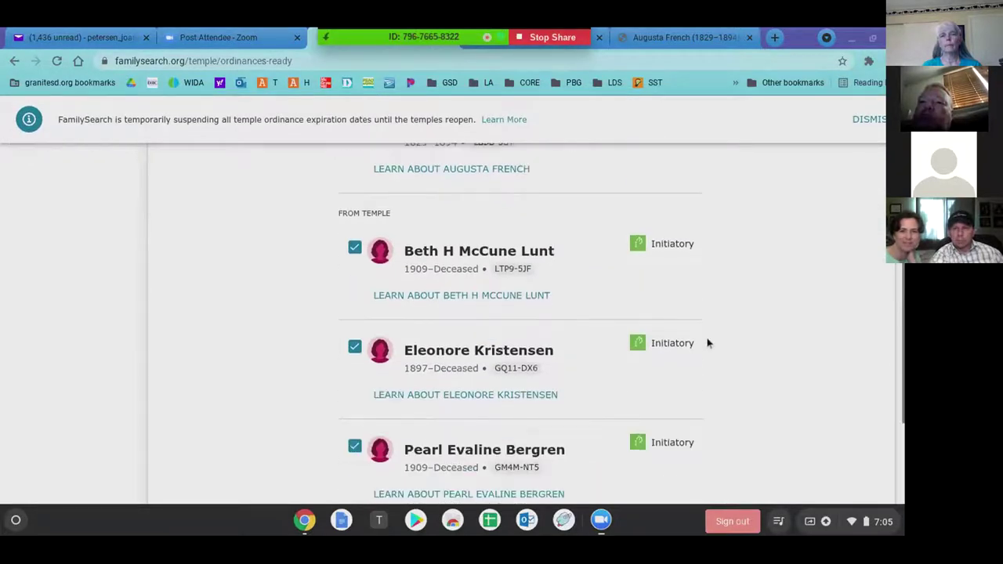
{"action": "scroll", "coordinate": [708, 343], "scroll_direction": "down", "scroll_amount": 1}
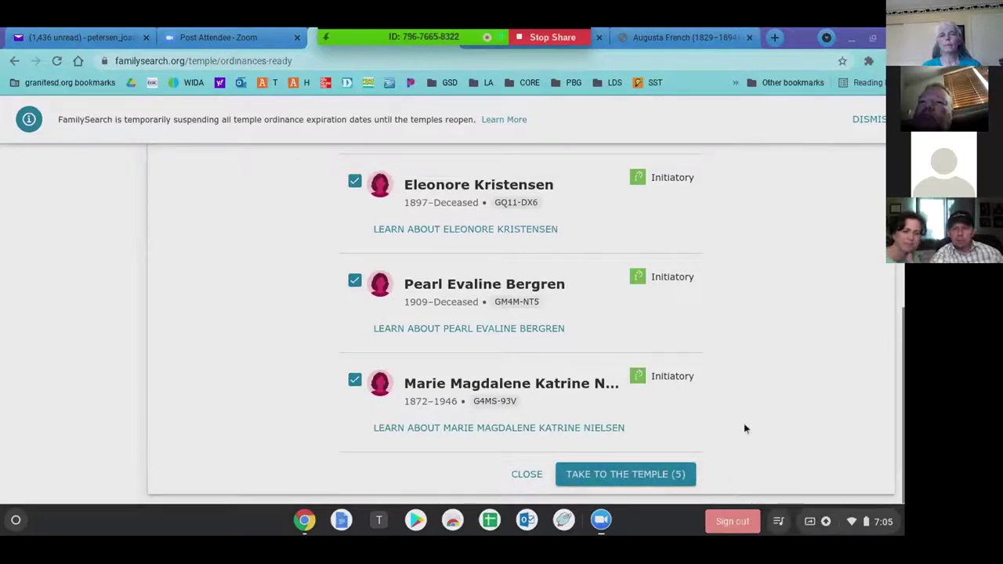
{"action": "scroll", "coordinate": [744, 424], "scroll_direction": "up", "scroll_amount": 5}
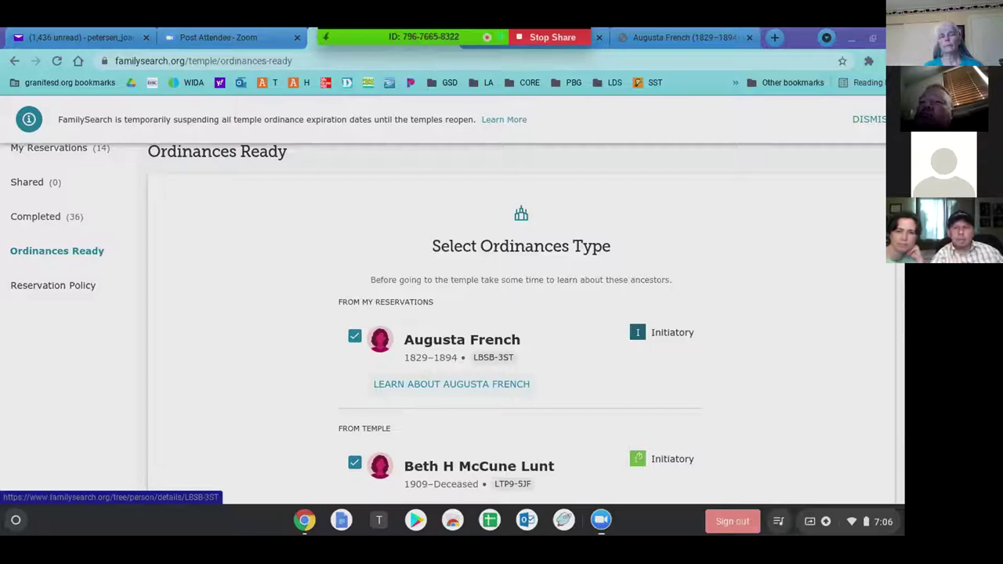
Open the details page of the ancestor listed under From My Reservations and review her vital information
{"action": "left_click", "coordinate": [468, 386]}
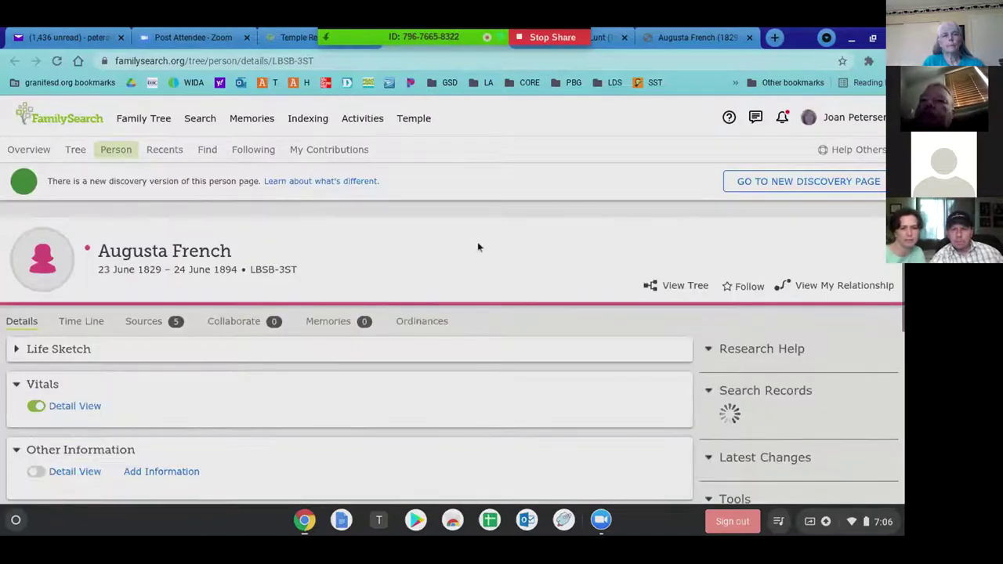
{"action": "scroll", "coordinate": [463, 259], "scroll_direction": "down", "scroll_amount": 1}
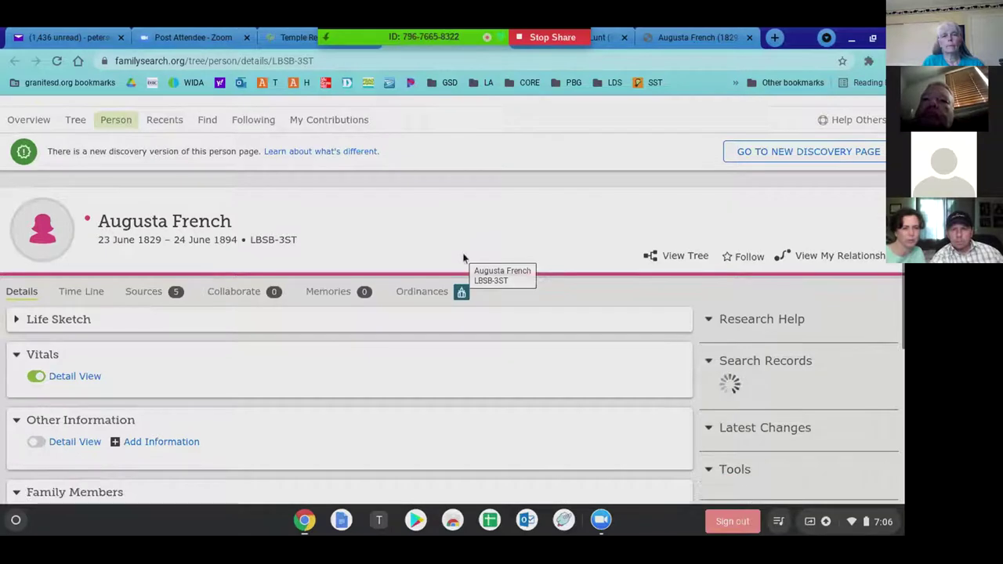
{"action": "scroll", "coordinate": [500, 262], "scroll_direction": "down", "scroll_amount": 1}
{"action": "scroll", "coordinate": [502, 297], "scroll_direction": "down", "scroll_amount": 3}
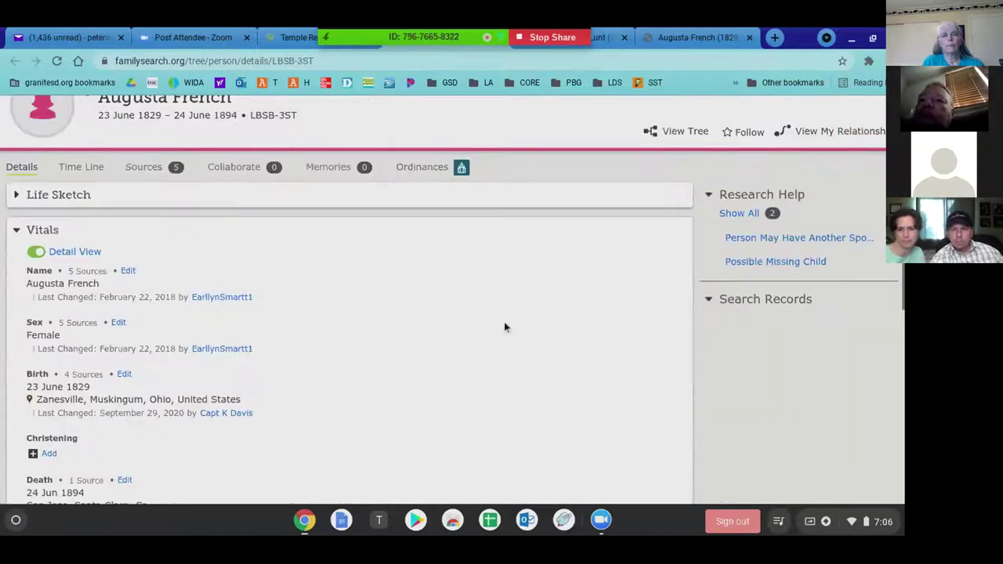
{"action": "scroll", "coordinate": [504, 327], "scroll_direction": "up", "scroll_amount": 2}
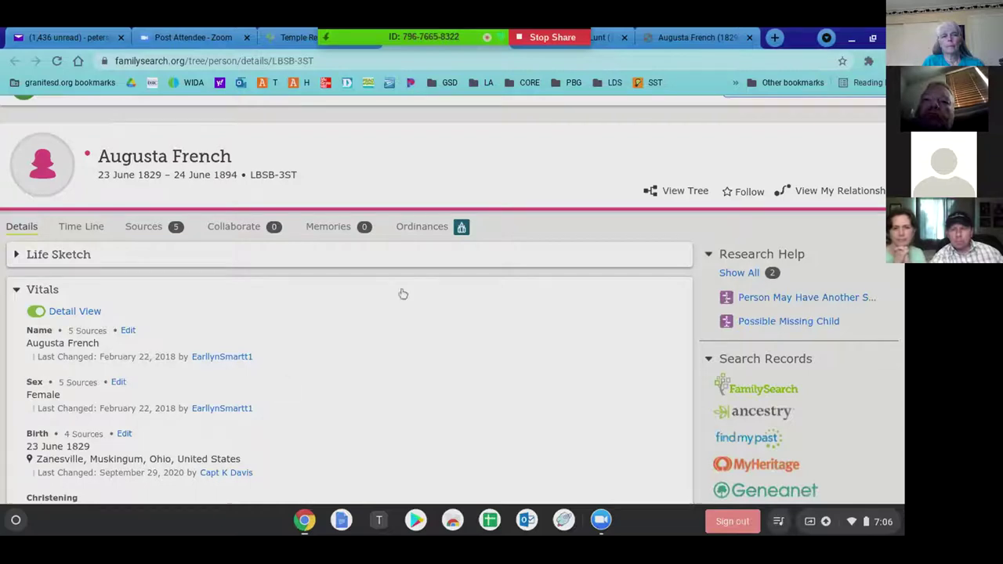
Open the reserved ancestor's ordinances and show the legend explaining the status colours
{"action": "left_click", "coordinate": [423, 235]}
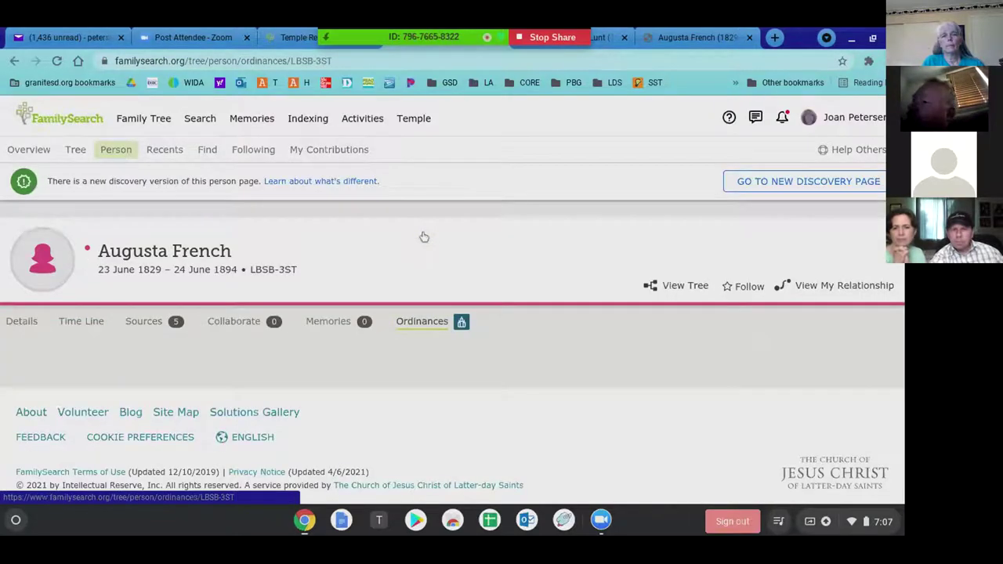
{"action": "scroll", "coordinate": [544, 320], "scroll_direction": "down", "scroll_amount": 1}
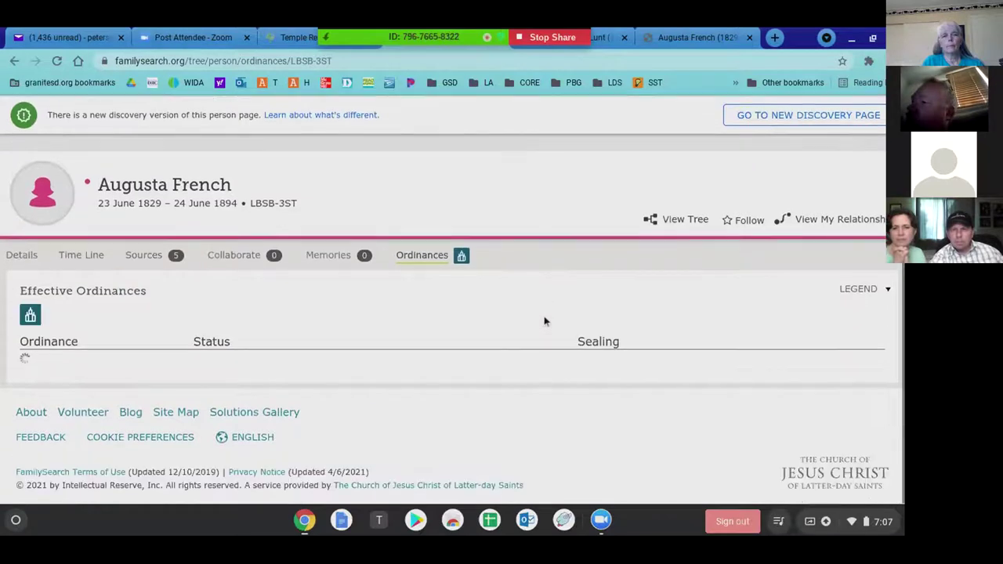
{"action": "scroll", "coordinate": [471, 337], "scroll_direction": "down", "scroll_amount": 2}
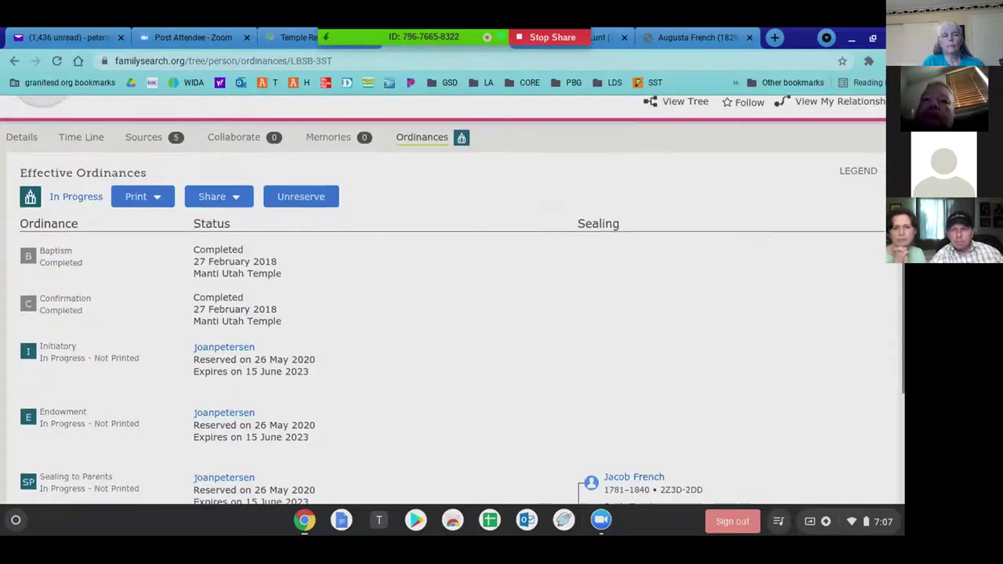
{"action": "scroll", "coordinate": [629, 300], "scroll_direction": "up", "scroll_amount": 1}
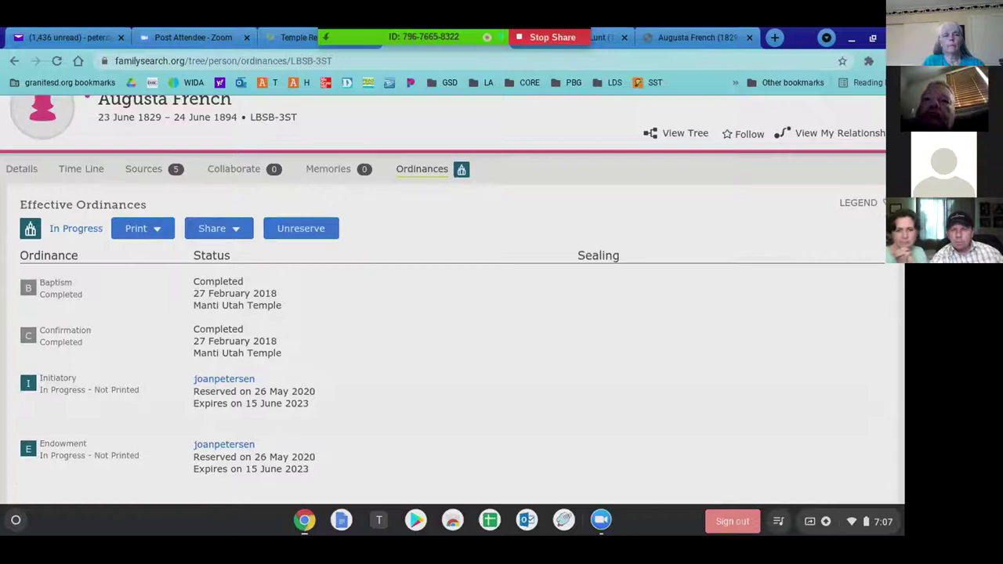
{"action": "left_click", "coordinate": [863, 206]}
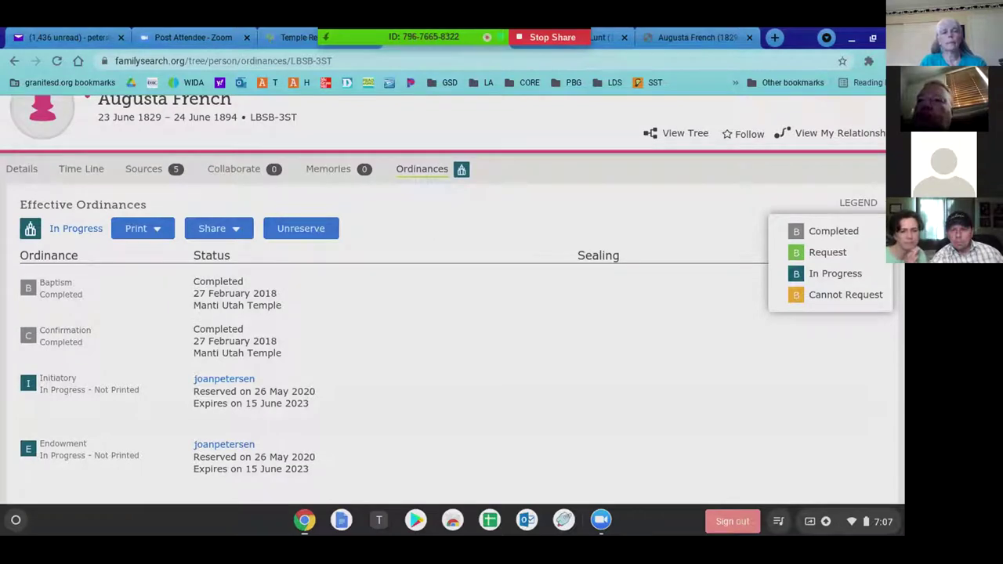
Examine the status, reservation and expiration dates of each of her ordinances, from baptism through sealing to spouse
{"action": "scroll", "coordinate": [365, 242], "scroll_direction": "down", "scroll_amount": 2}
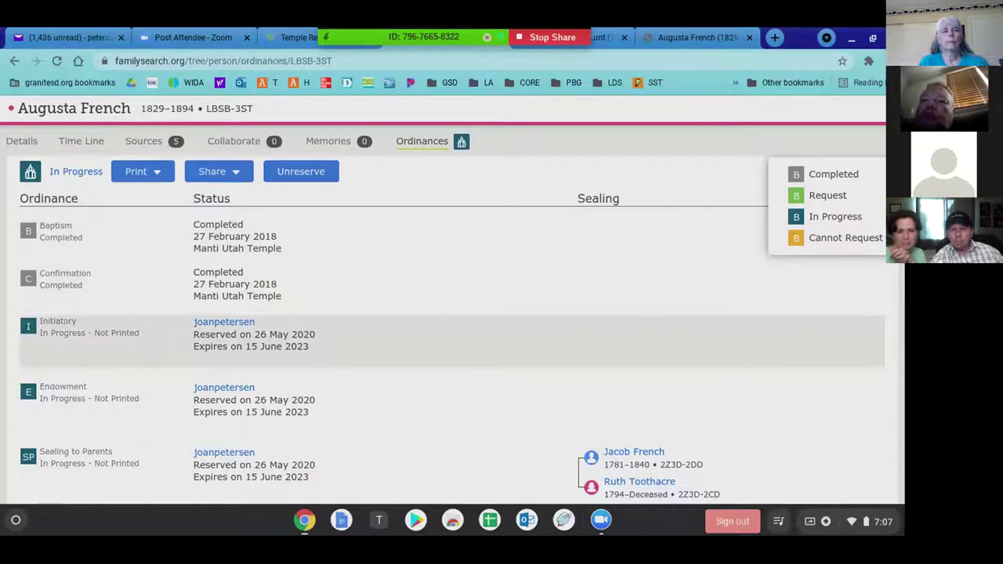
{"action": "scroll", "coordinate": [453, 329], "scroll_direction": "up", "scroll_amount": 1}
{"action": "scroll", "coordinate": [453, 329], "scroll_direction": "down", "scroll_amount": 2}
{"action": "scroll", "coordinate": [282, 260], "scroll_direction": "down", "scroll_amount": 1}
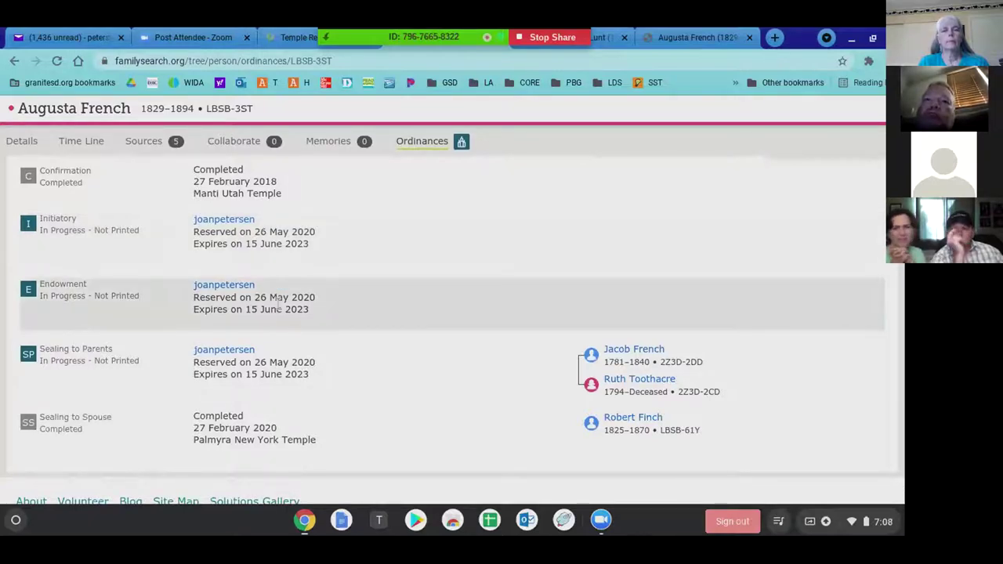
{"action": "scroll", "coordinate": [291, 190], "scroll_direction": "down", "scroll_amount": 2}
{"action": "scroll", "coordinate": [292, 186], "scroll_direction": "up", "scroll_amount": 2}
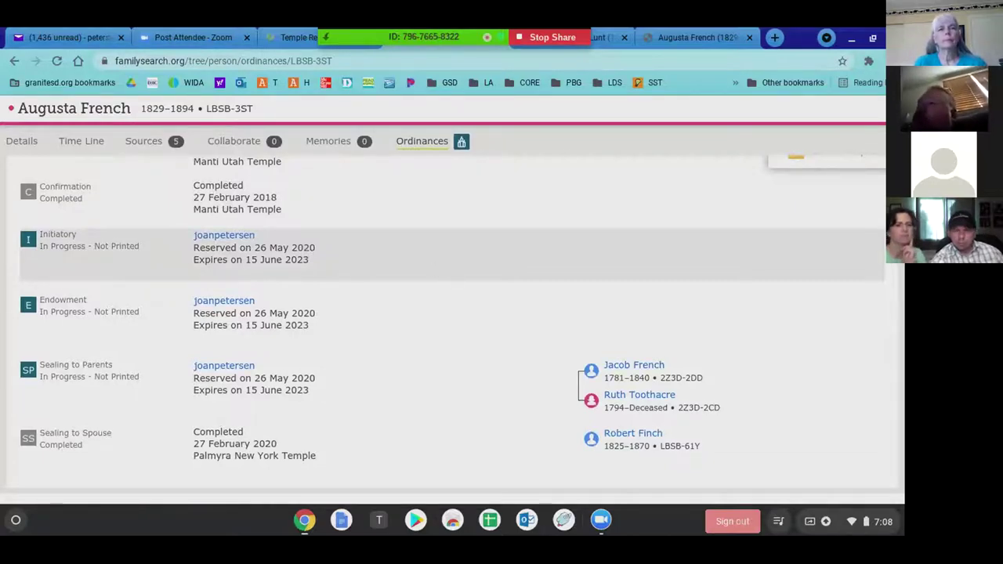
{"action": "scroll", "coordinate": [409, 294], "scroll_direction": "down", "scroll_amount": 3}
{"action": "scroll", "coordinate": [409, 295], "scroll_direction": "up", "scroll_amount": 5}
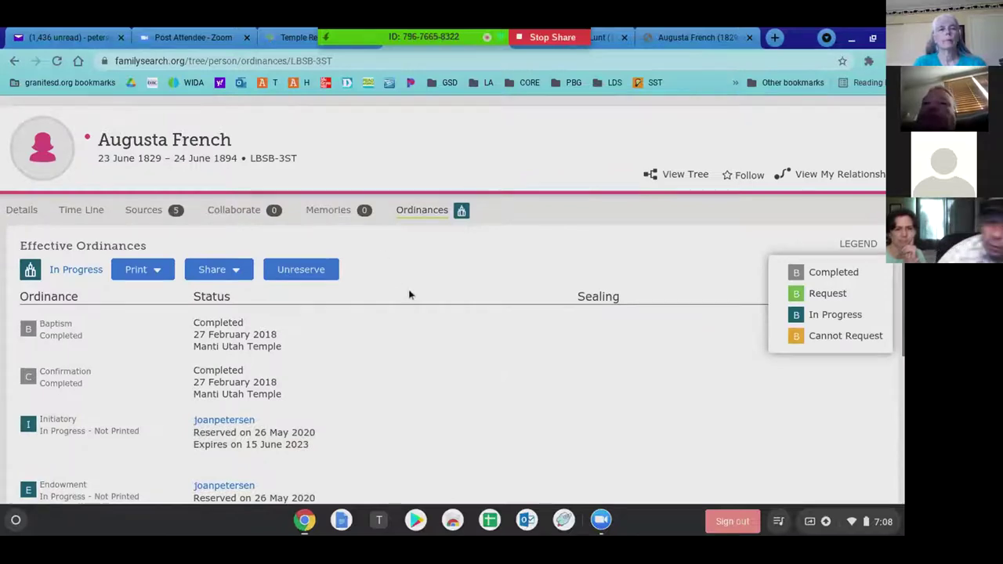
Return to the Ordinances Ready results, open the details of the first ancestor listed under From Temple, and review her vitals
{"action": "left_click", "coordinate": [298, 42]}
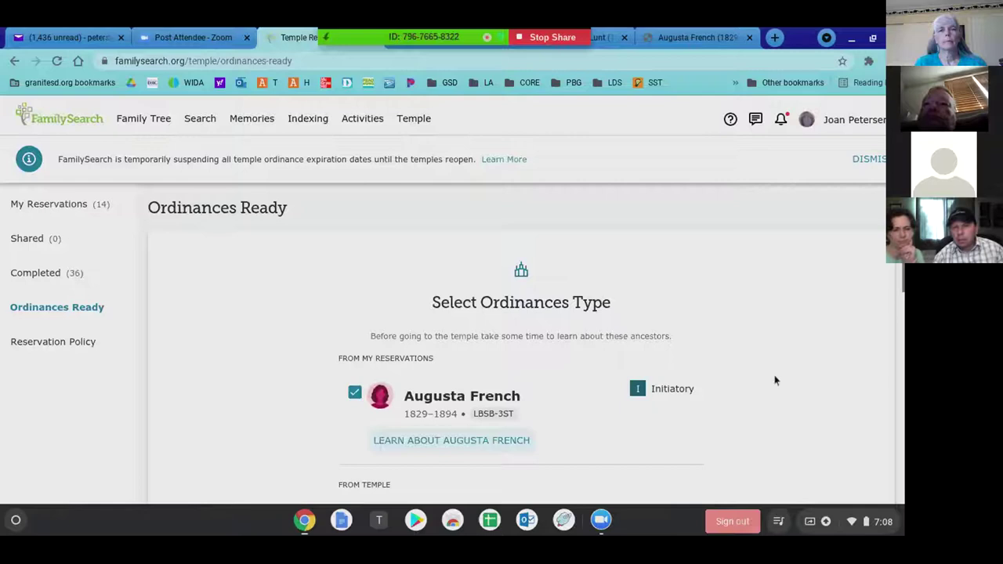
{"action": "scroll", "coordinate": [775, 381], "scroll_direction": "down", "scroll_amount": 3}
{"action": "scroll", "coordinate": [510, 279], "scroll_direction": "down", "scroll_amount": 1}
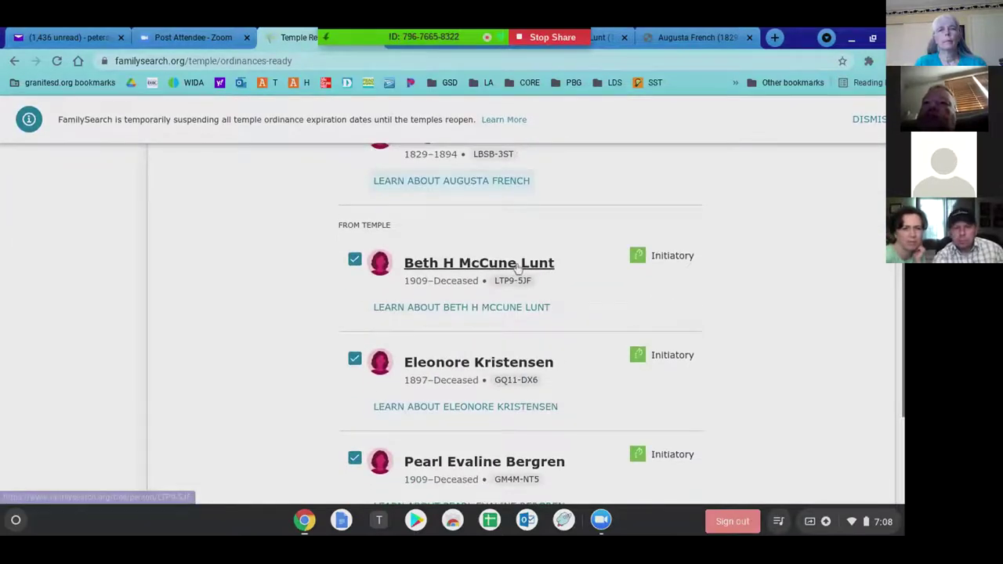
{"action": "left_click", "coordinate": [504, 309]}
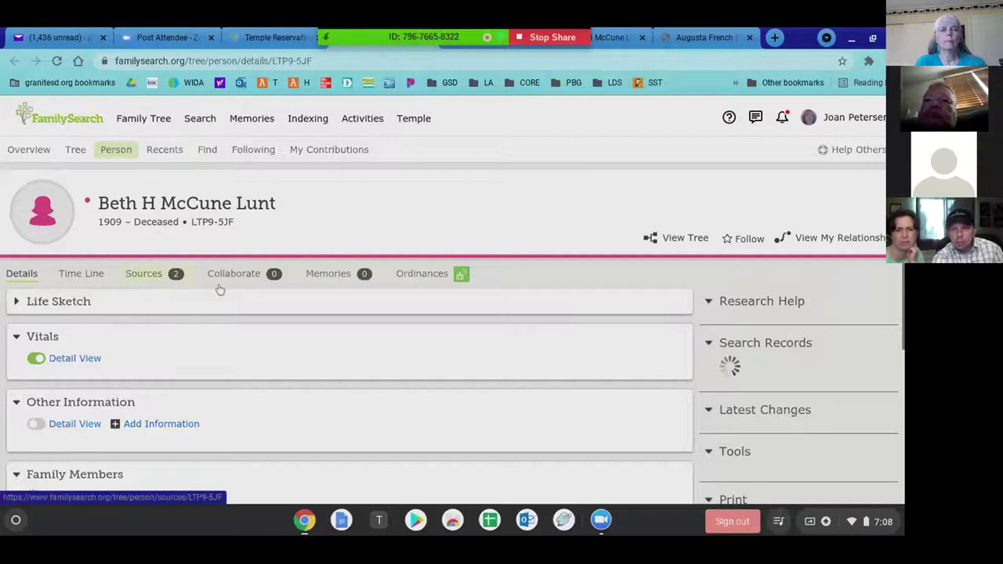
{"action": "scroll", "coordinate": [309, 369], "scroll_direction": "down", "scroll_amount": 2}
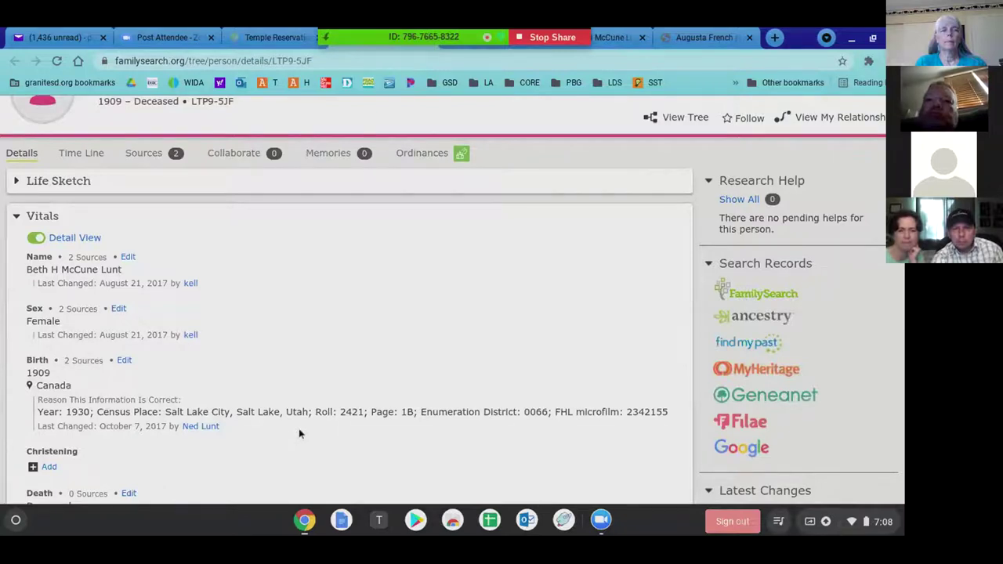
{"action": "scroll", "coordinate": [427, 223], "scroll_direction": "down", "scroll_amount": 1}
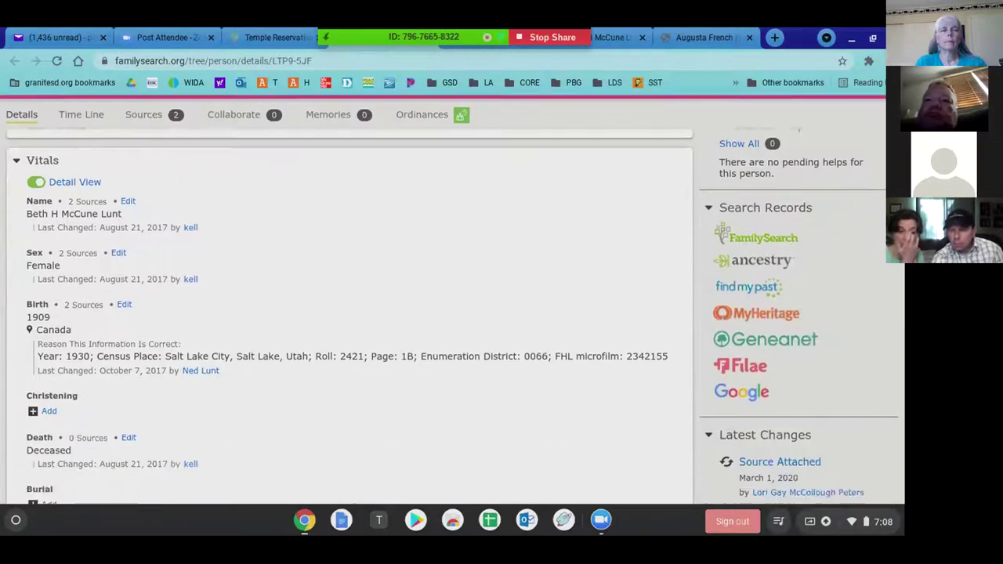
{"action": "scroll", "coordinate": [426, 224], "scroll_direction": "up", "scroll_amount": 3}
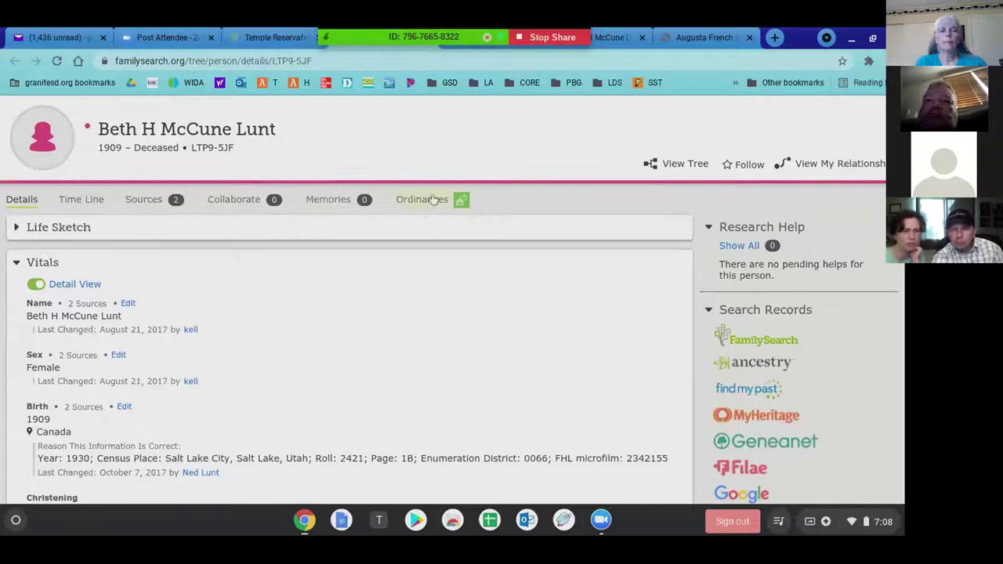
Open this temple-supplied ancestor's ordinances and examine who reserved each one, when it was shared with the temple, and its sealing details
{"action": "left_click", "coordinate": [430, 203]}
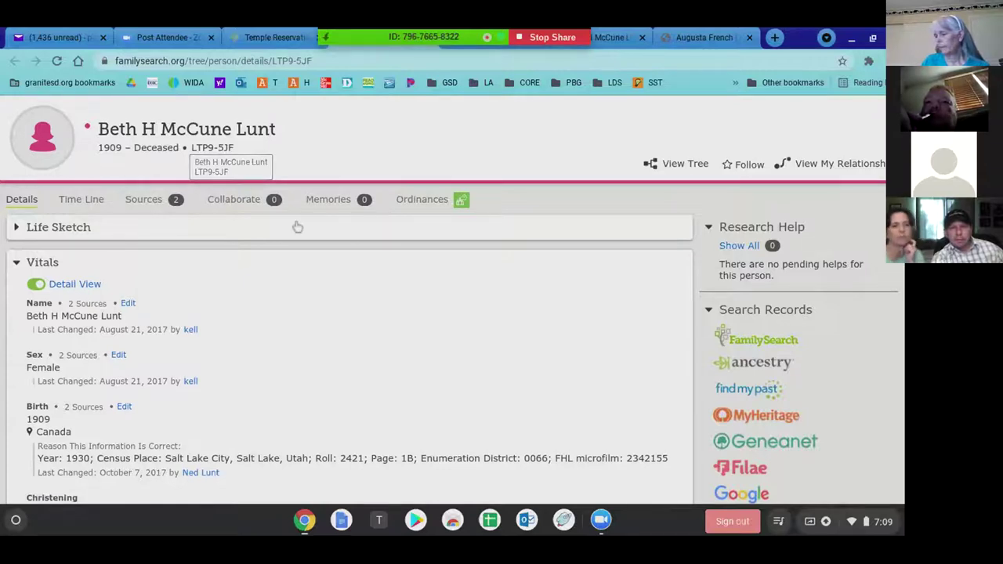
{"action": "left_click", "coordinate": [423, 201]}
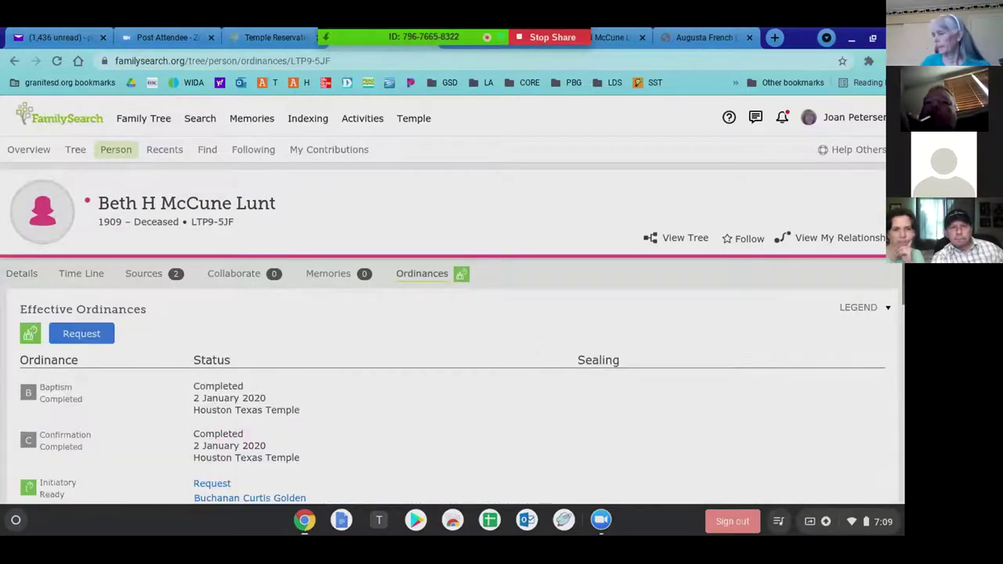
{"action": "scroll", "coordinate": [453, 297], "scroll_direction": "down", "scroll_amount": 2}
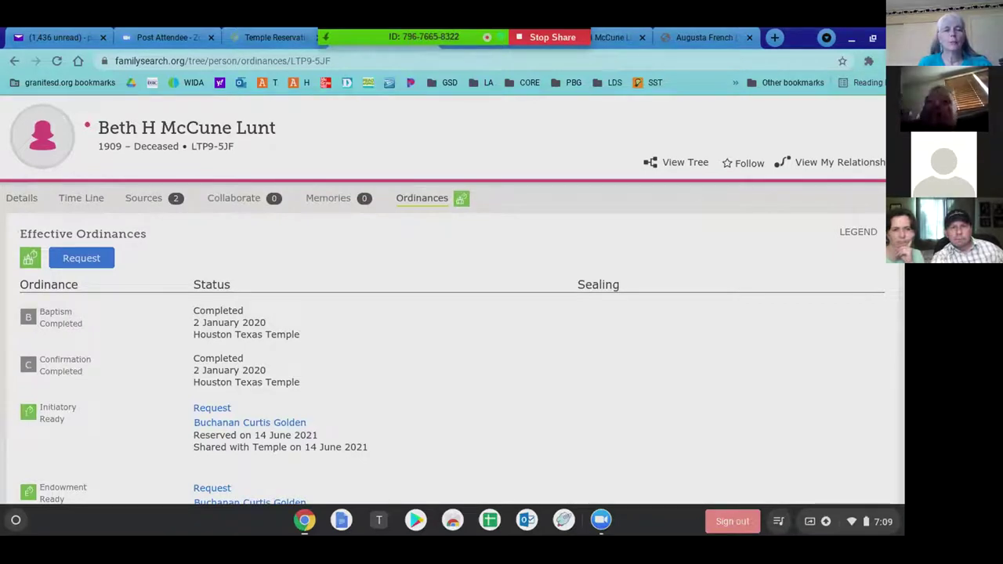
{"action": "scroll", "coordinate": [402, 288], "scroll_direction": "down", "scroll_amount": 1}
{"action": "scroll", "coordinate": [402, 286], "scroll_direction": "down", "scroll_amount": 2}
{"action": "scroll", "coordinate": [403, 285], "scroll_direction": "up", "scroll_amount": 2}
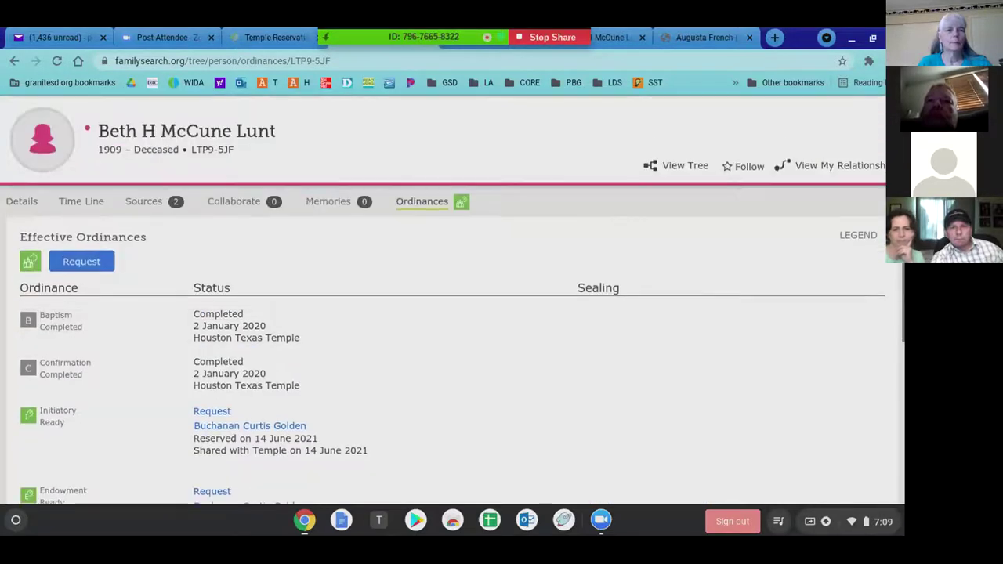
{"action": "scroll", "coordinate": [403, 285], "scroll_direction": "down", "scroll_amount": 1}
{"action": "scroll", "coordinate": [403, 284], "scroll_direction": "down", "scroll_amount": 2}
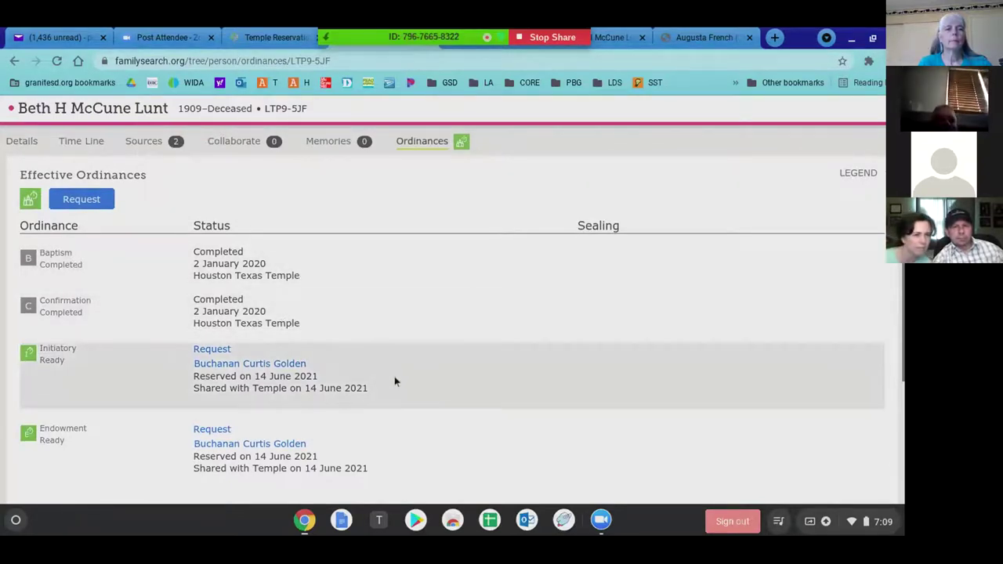
{"action": "scroll", "coordinate": [403, 396], "scroll_direction": "up", "scroll_amount": 1}
{"action": "scroll", "coordinate": [403, 396], "scroll_direction": "down", "scroll_amount": 4}
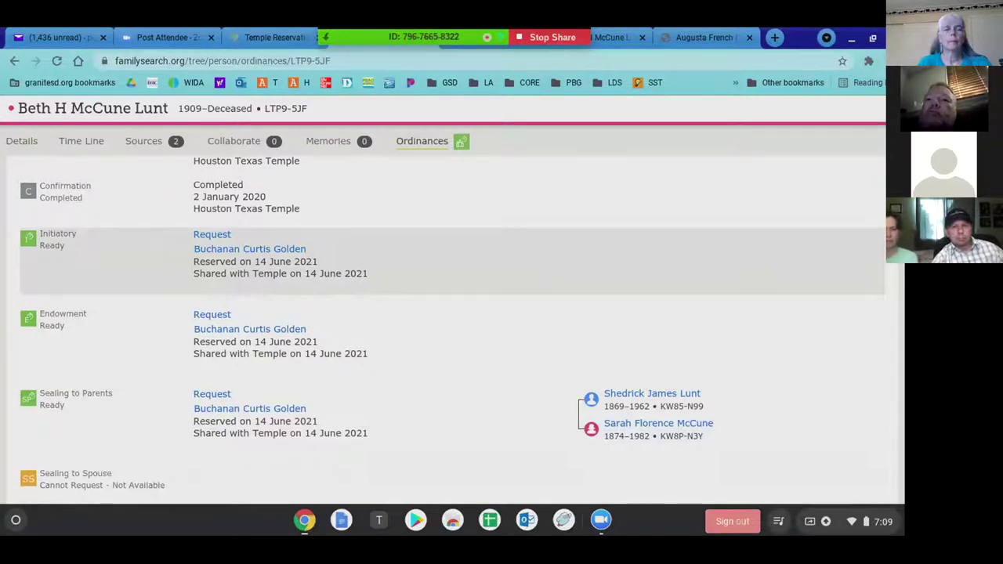
{"action": "scroll", "coordinate": [454, 329], "scroll_direction": "up", "scroll_amount": 1}
{"action": "scroll", "coordinate": [455, 330], "scroll_direction": "down", "scroll_amount": 3}
{"action": "scroll", "coordinate": [455, 329], "scroll_direction": "up", "scroll_amount": 6}
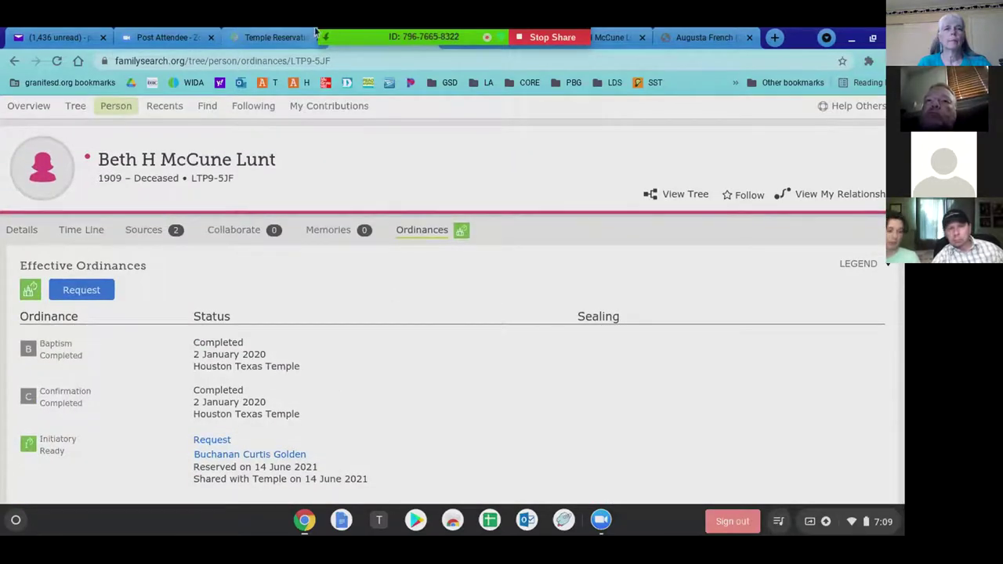
Return to the Ordinances Ready results, look through the listed ancestors, and open the details of the second one under From Temple
{"action": "left_click", "coordinate": [269, 37]}
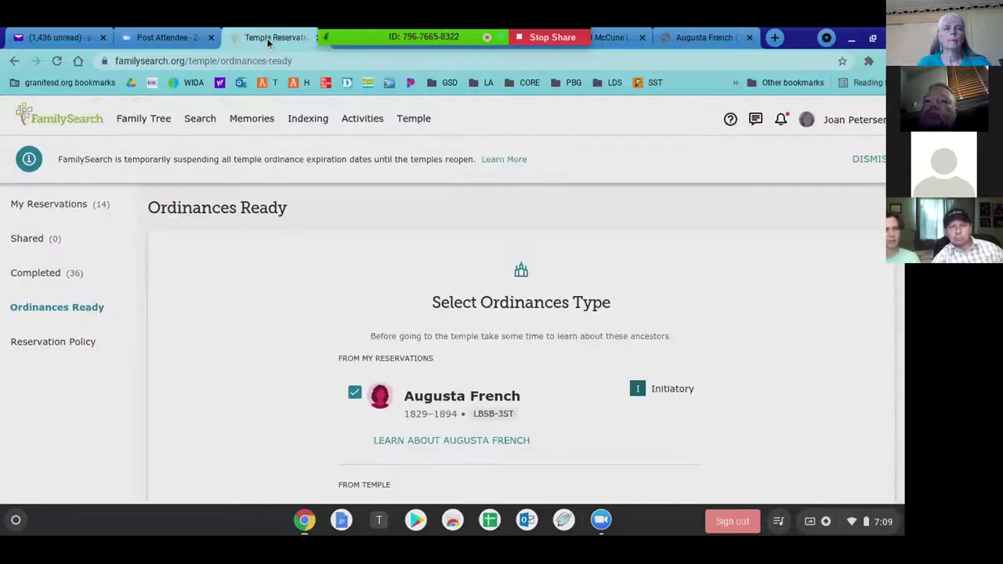
{"action": "scroll", "coordinate": [737, 322], "scroll_direction": "down", "scroll_amount": 3}
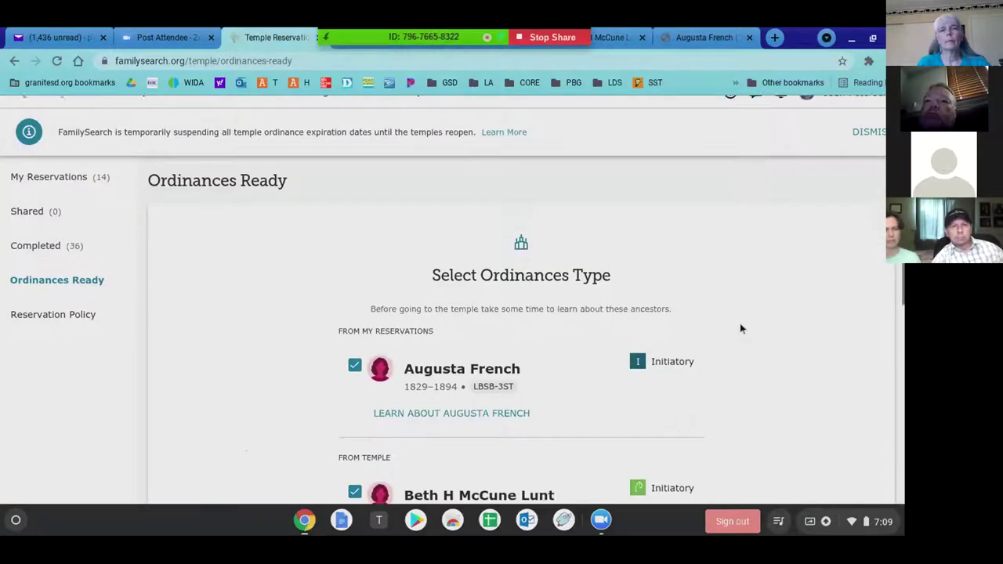
{"action": "scroll", "coordinate": [741, 329], "scroll_direction": "down", "scroll_amount": 2}
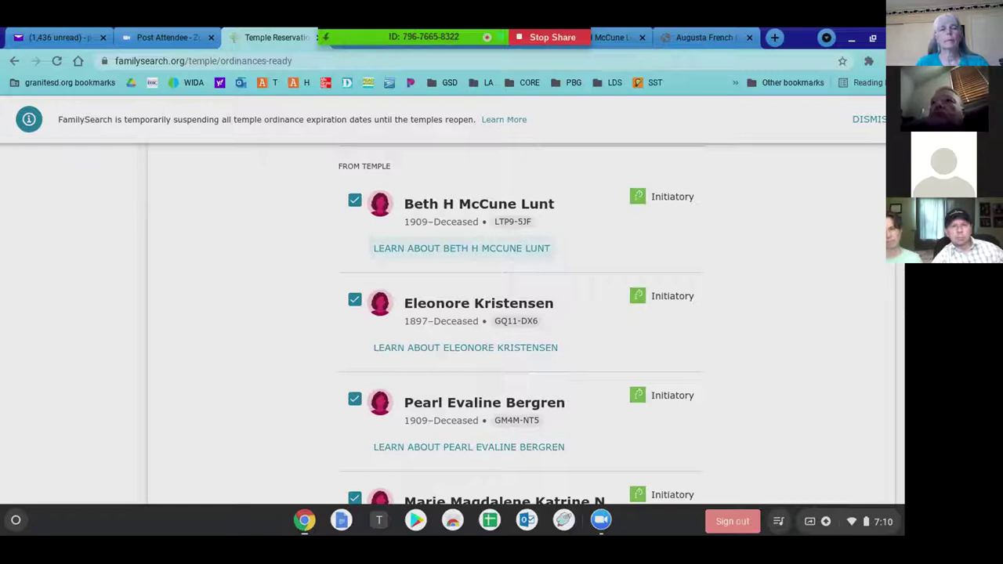
{"action": "scroll", "coordinate": [517, 329], "scroll_direction": "up", "scroll_amount": 1}
{"action": "scroll", "coordinate": [517, 329], "scroll_direction": "down", "scroll_amount": 3}
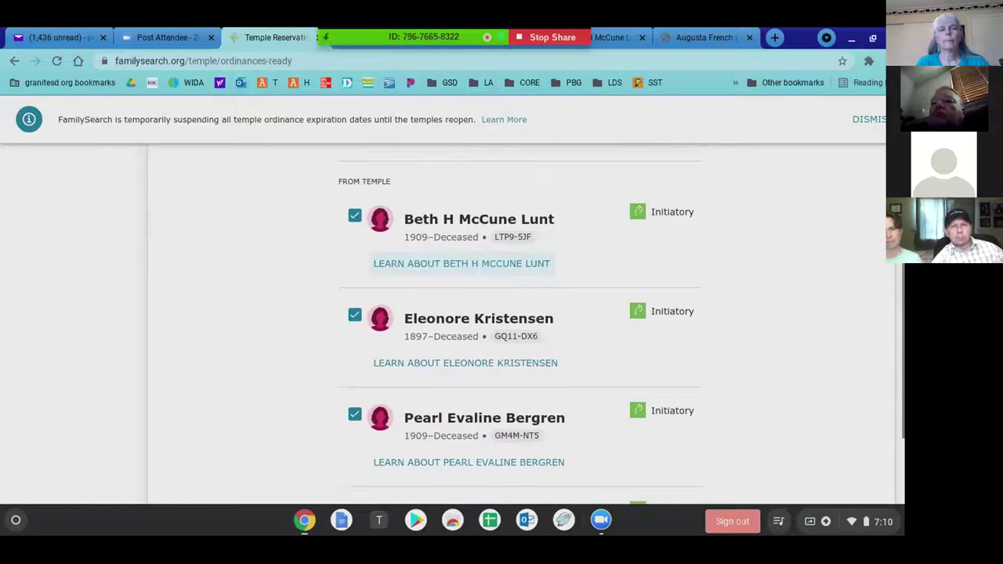
{"action": "scroll", "coordinate": [518, 329], "scroll_direction": "down", "scroll_amount": 2}
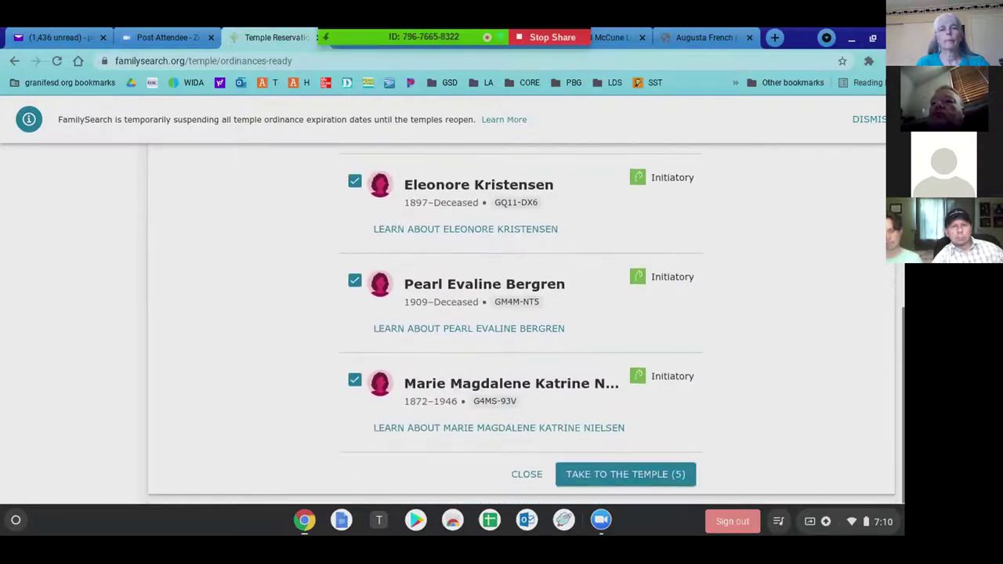
{"action": "scroll", "coordinate": [661, 332], "scroll_direction": "up", "scroll_amount": 1}
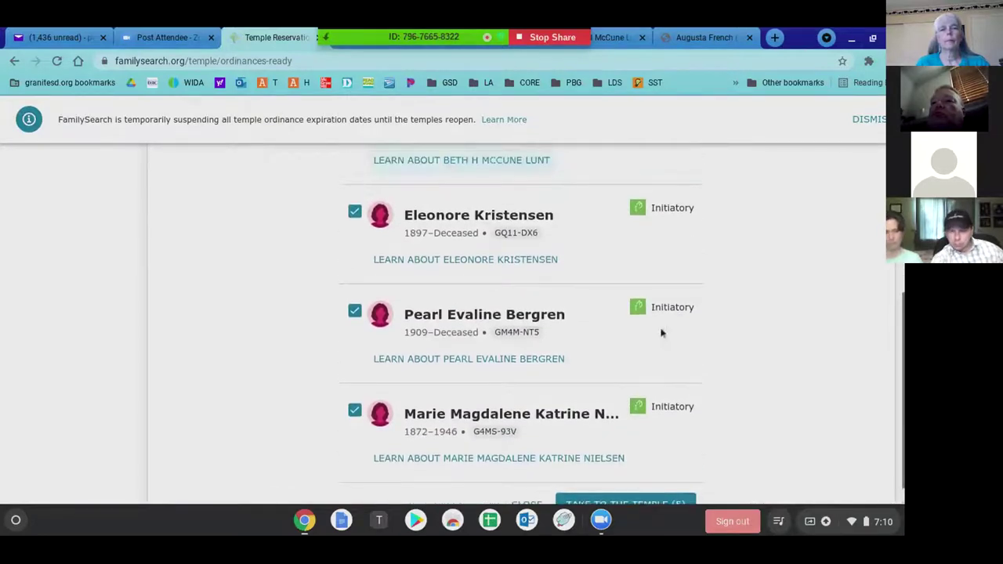
{"action": "left_click", "coordinate": [523, 260]}
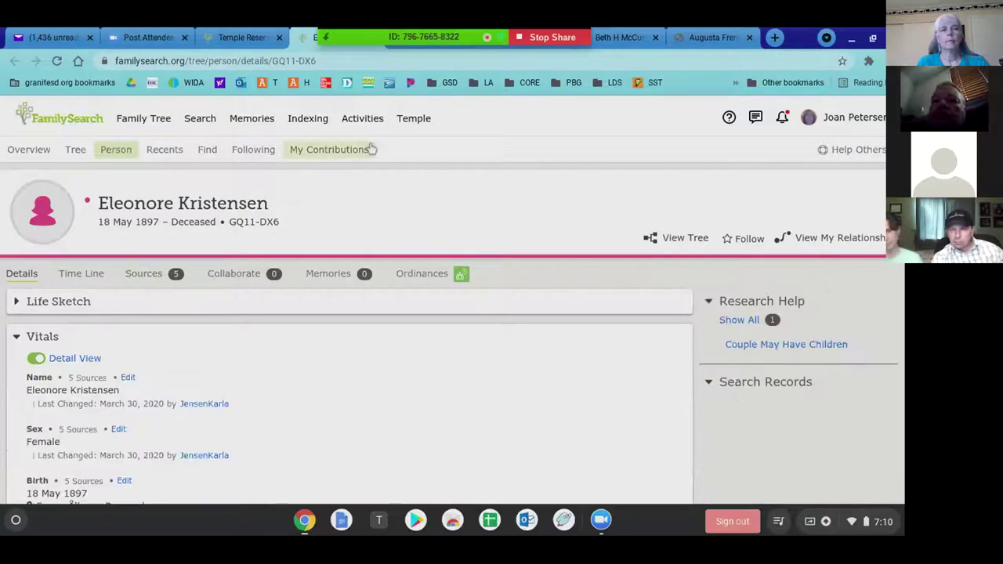
{"action": "left_click", "coordinate": [344, 153]}
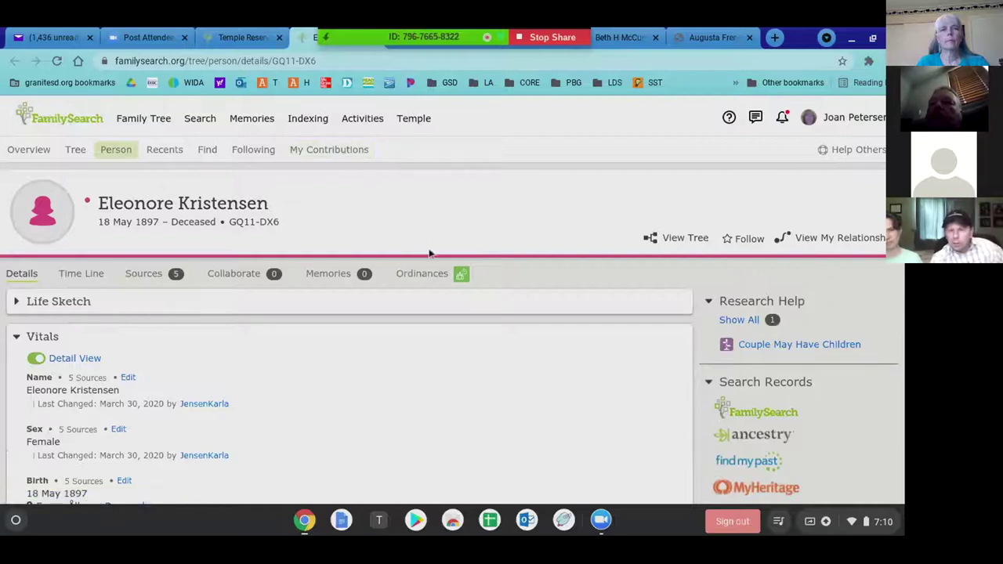
Open this second temple-supplied ancestor's ordinances and examine their status, reservation and sharing dates, and the sealing relatives
{"action": "left_click", "coordinate": [462, 276]}
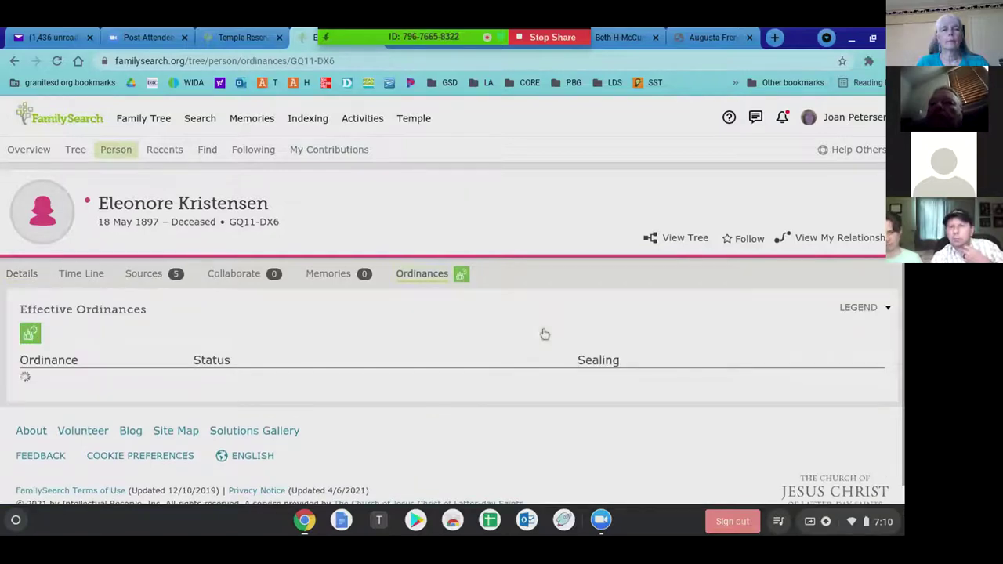
{"action": "scroll", "coordinate": [453, 243], "scroll_direction": "down", "scroll_amount": 4}
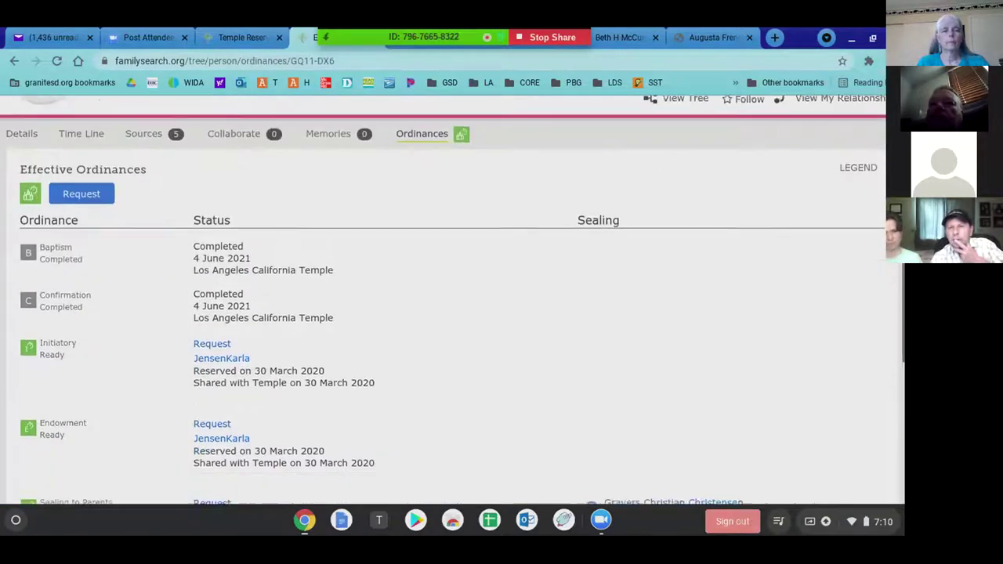
{"action": "scroll", "coordinate": [453, 314], "scroll_direction": "down", "scroll_amount": 1}
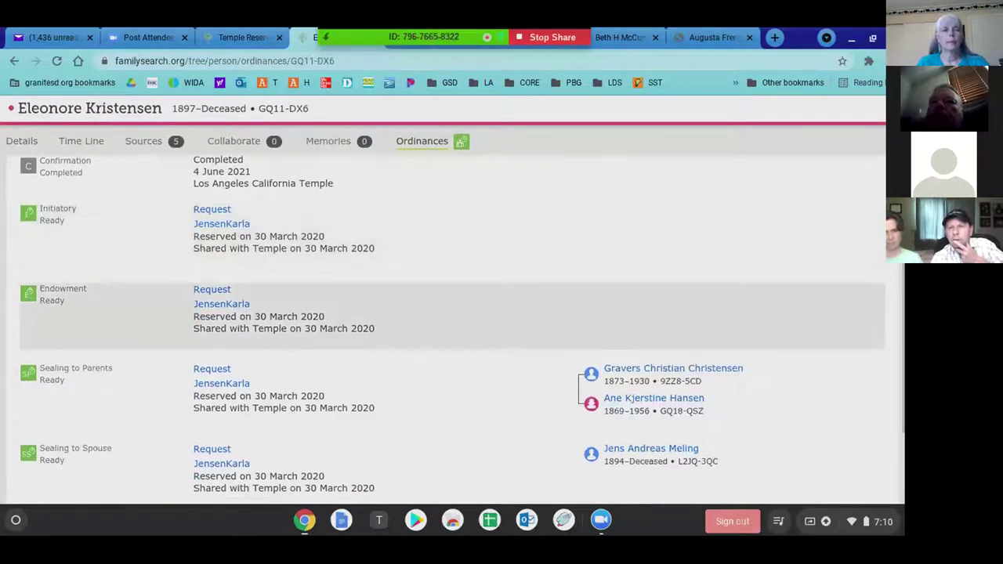
{"action": "scroll", "coordinate": [345, 247], "scroll_direction": "up", "scroll_amount": 3}
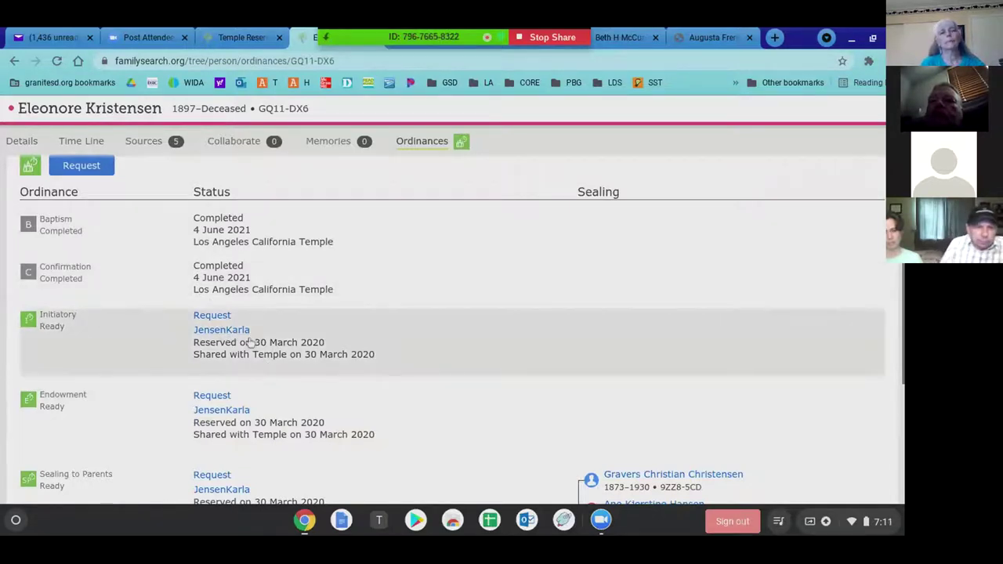
{"action": "scroll", "coordinate": [424, 350], "scroll_direction": "up", "scroll_amount": 3}
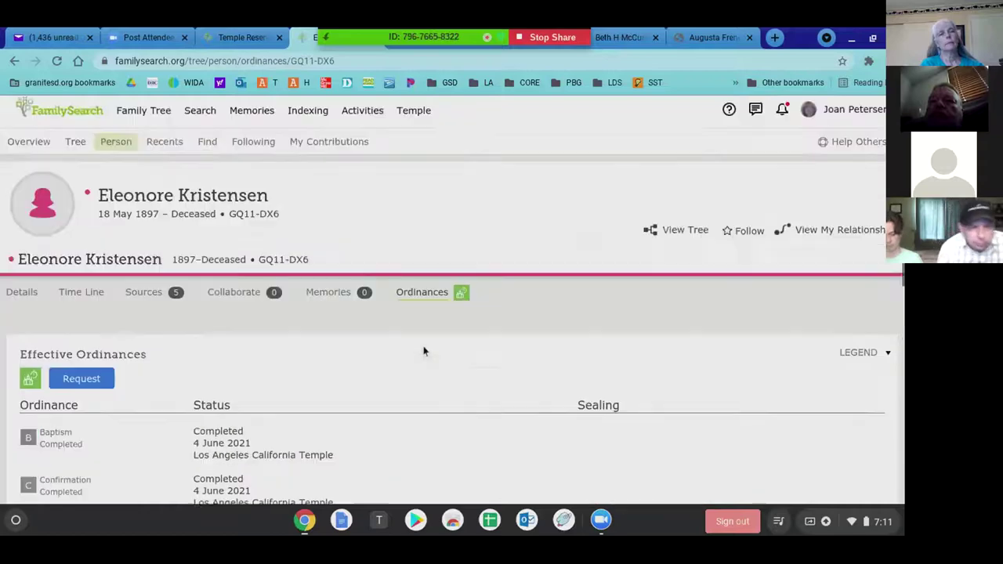
{"action": "scroll", "coordinate": [423, 350], "scroll_direction": "down", "scroll_amount": 3}
{"action": "scroll", "coordinate": [423, 350], "scroll_direction": "up", "scroll_amount": 3}
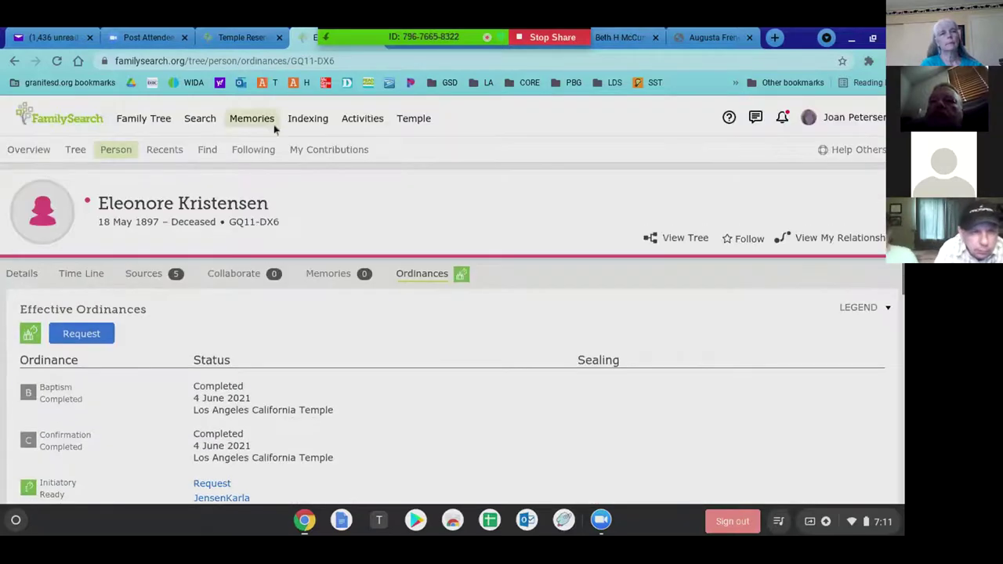
Go back to the Ordinances Ready results and review the remaining ancestors offered under From Temple
{"action": "left_click", "coordinate": [233, 43]}
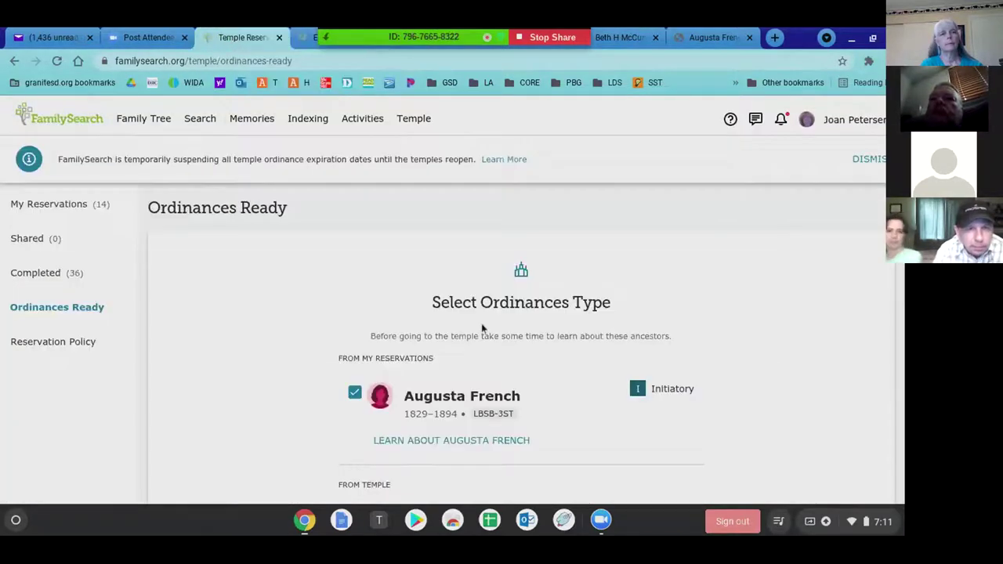
{"action": "scroll", "coordinate": [481, 325], "scroll_direction": "down", "scroll_amount": 6}
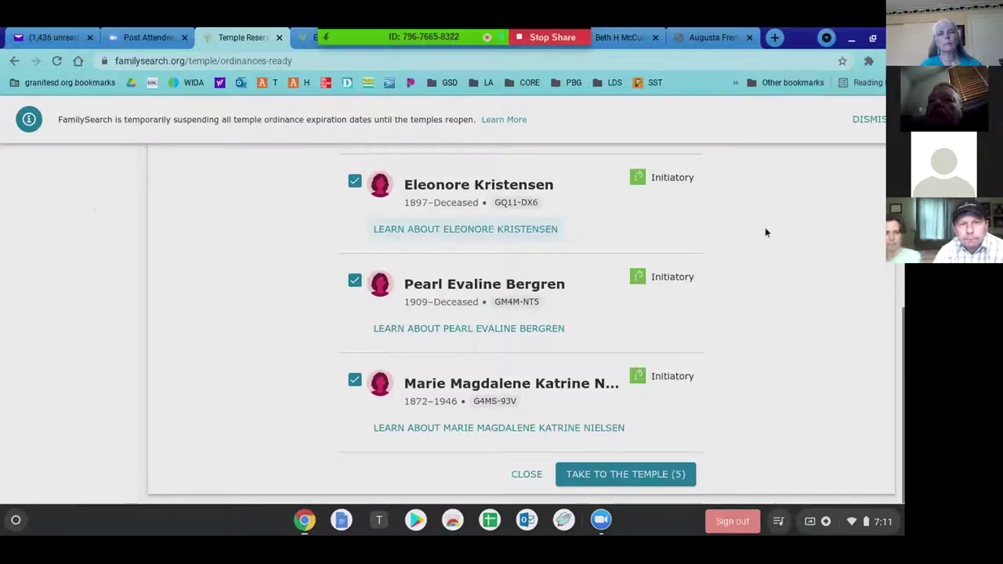
{"action": "scroll", "coordinate": [765, 228], "scroll_direction": "up", "scroll_amount": 10}
{"action": "scroll", "coordinate": [765, 227], "scroll_direction": "down", "scroll_amount": 3}
{"action": "scroll", "coordinate": [730, 224], "scroll_direction": "down", "scroll_amount": 3}
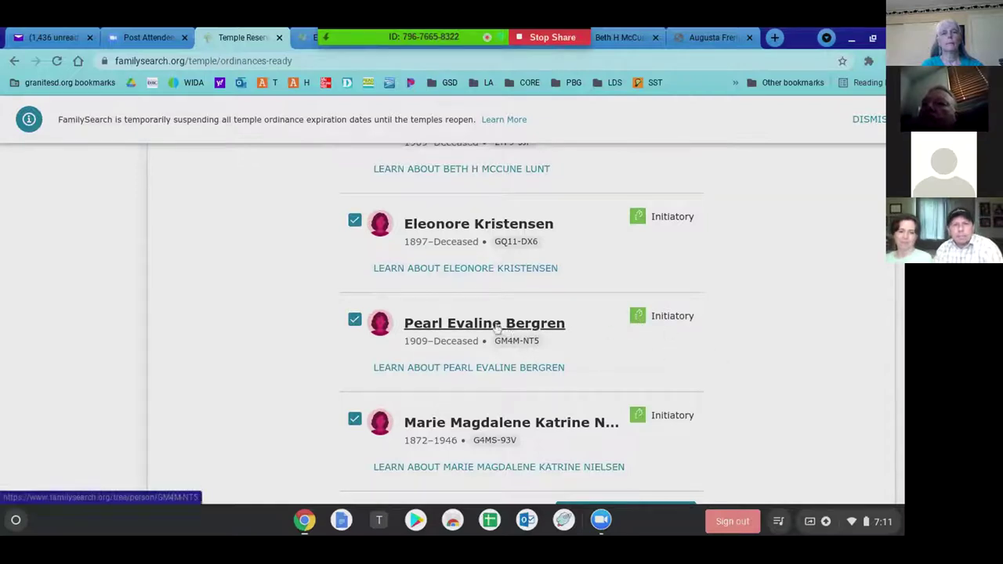
Show the summary card of the last ancestor listed under From Temple and open her full person page from it
{"action": "mouse_move", "coordinate": [490, 330]}
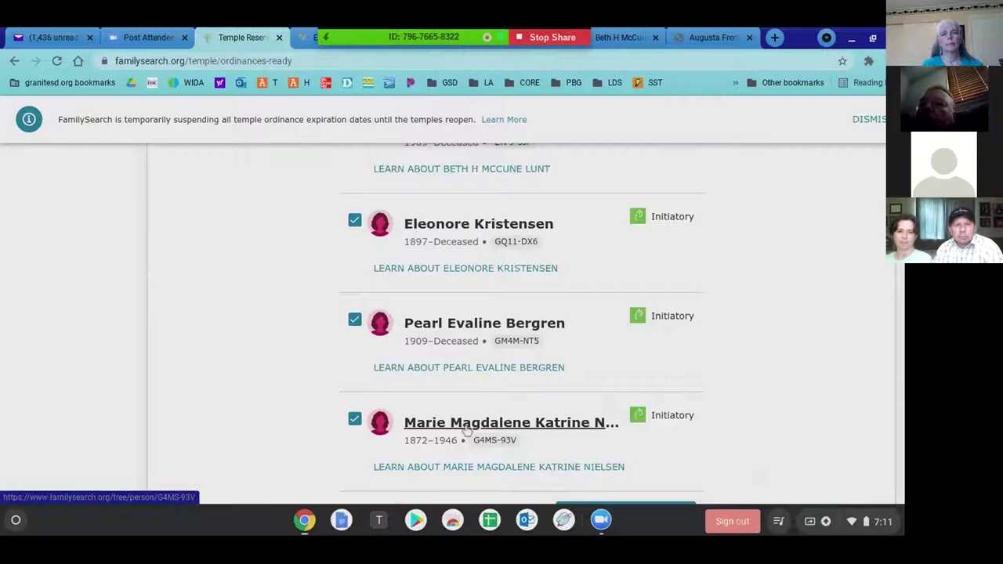
{"action": "mouse_move", "coordinate": [467, 431]}
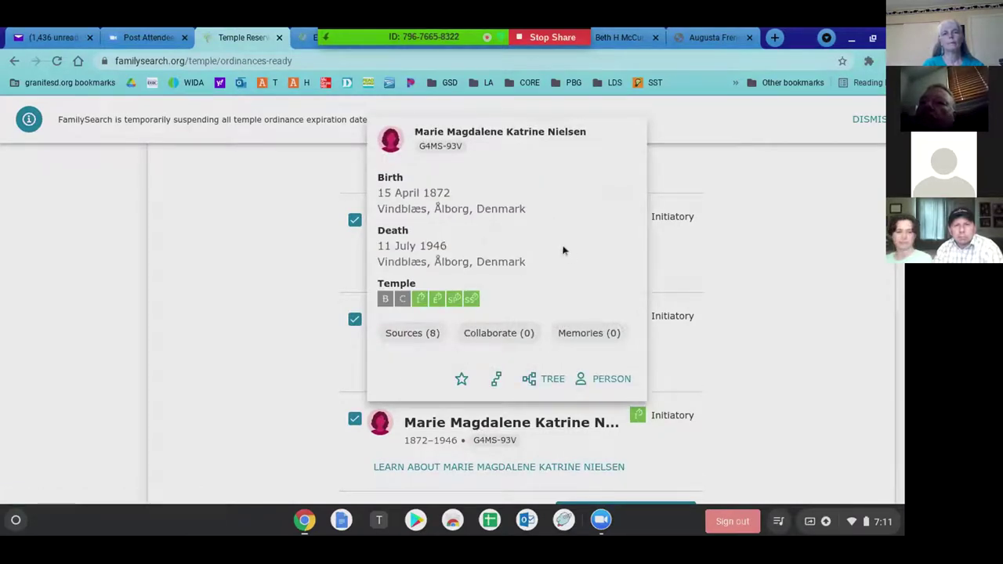
{"action": "left_click", "coordinate": [472, 137]}
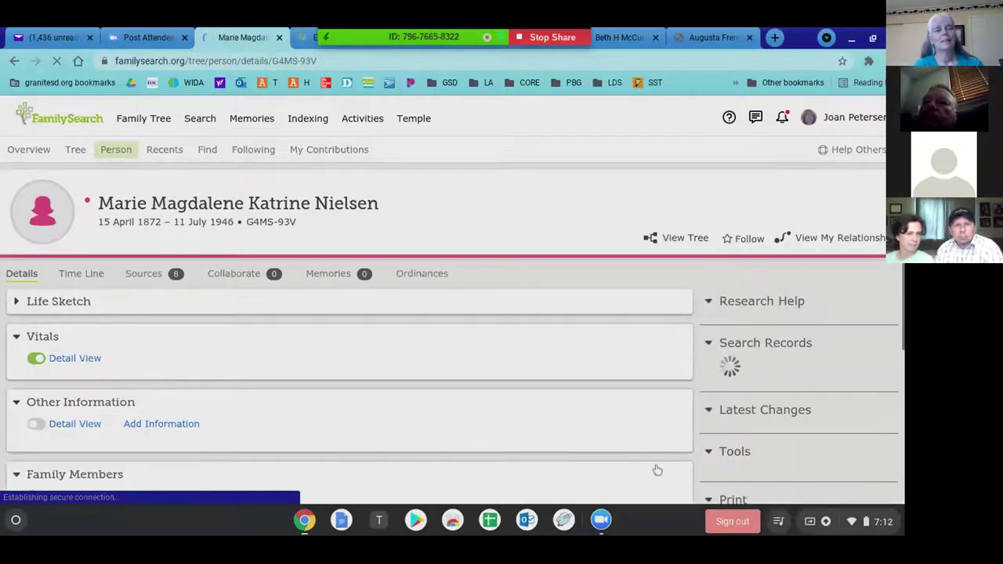
Open the last-listed ancestor's ordinances and examine each status, reservation date and sealing entry through sealing to spouse
{"action": "left_click", "coordinate": [433, 275]}
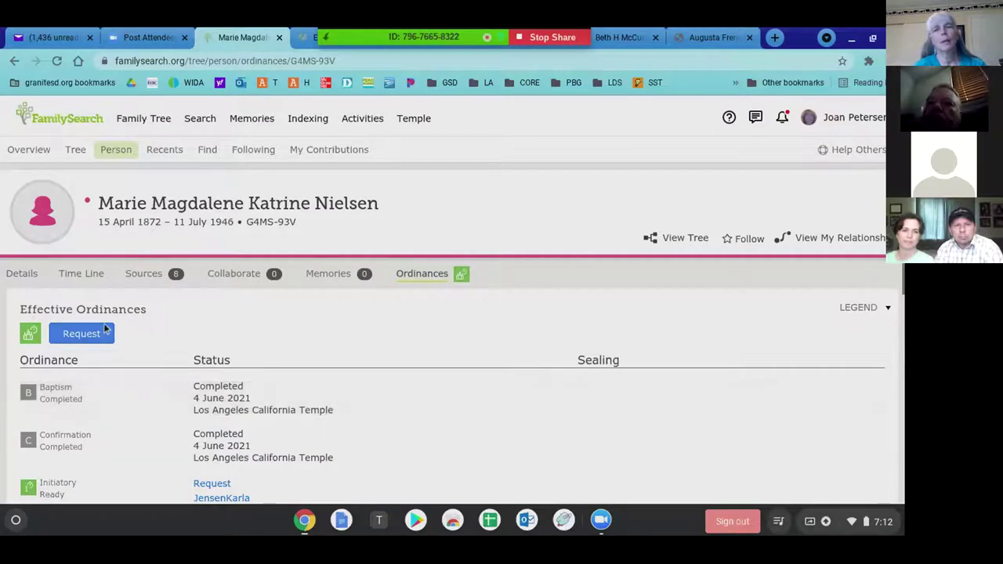
{"action": "scroll", "coordinate": [451, 409], "scroll_direction": "down", "scroll_amount": 4}
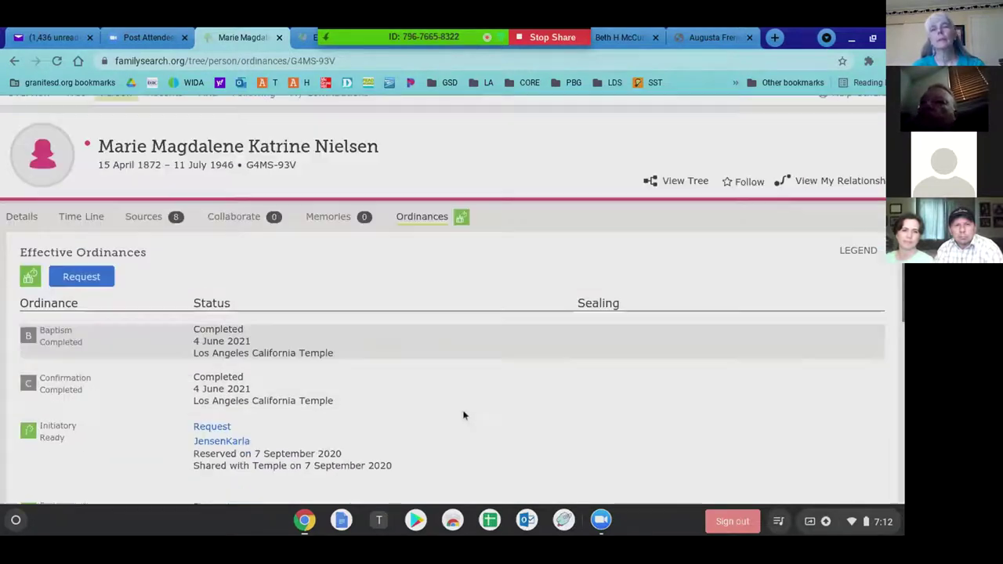
{"action": "scroll", "coordinate": [452, 329], "scroll_direction": "down", "scroll_amount": 3}
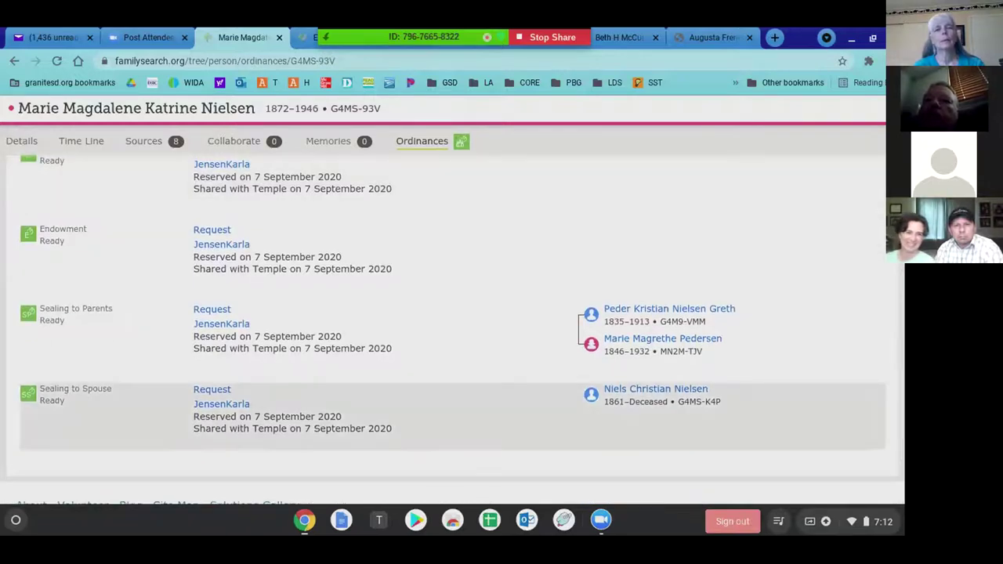
{"action": "scroll", "coordinate": [451, 330], "scroll_direction": "down", "scroll_amount": 2}
{"action": "scroll", "coordinate": [452, 329], "scroll_direction": "up", "scroll_amount": 6}
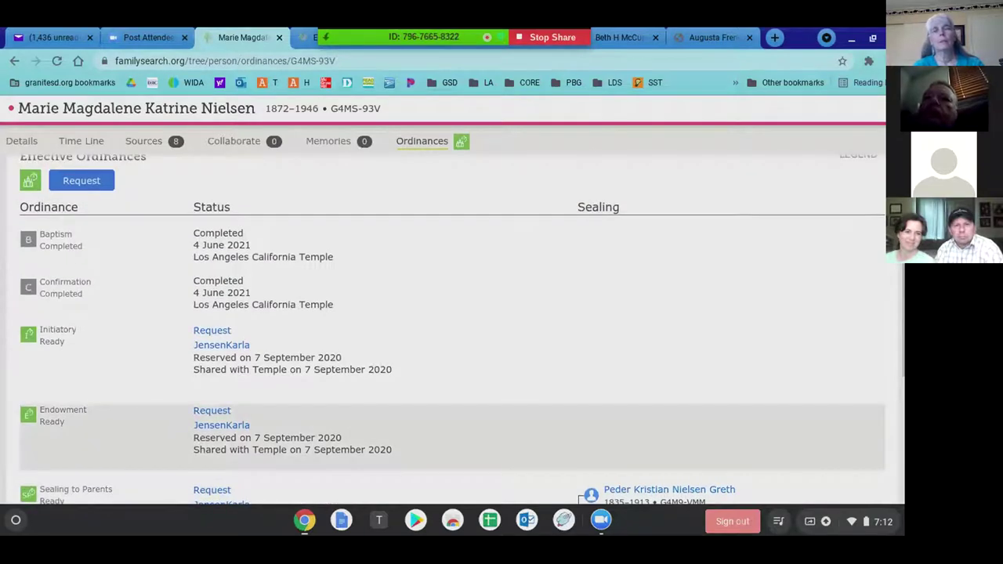
{"action": "scroll", "coordinate": [423, 343], "scroll_direction": "up", "scroll_amount": 3}
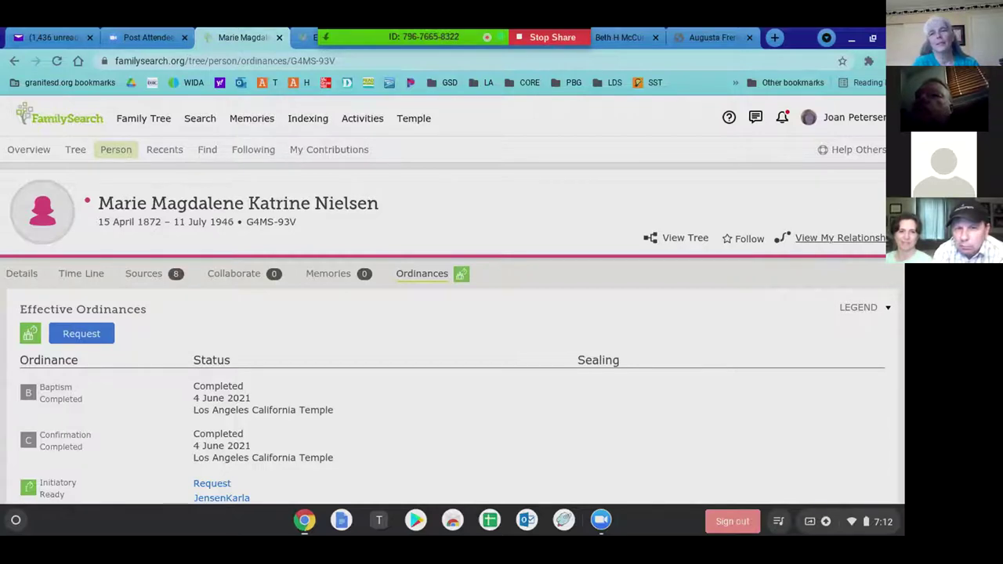
View the signed-in member's relationship to this ancestor, trace the chart up to the common ancestral couple, and close it
{"action": "left_click", "coordinate": [827, 242]}
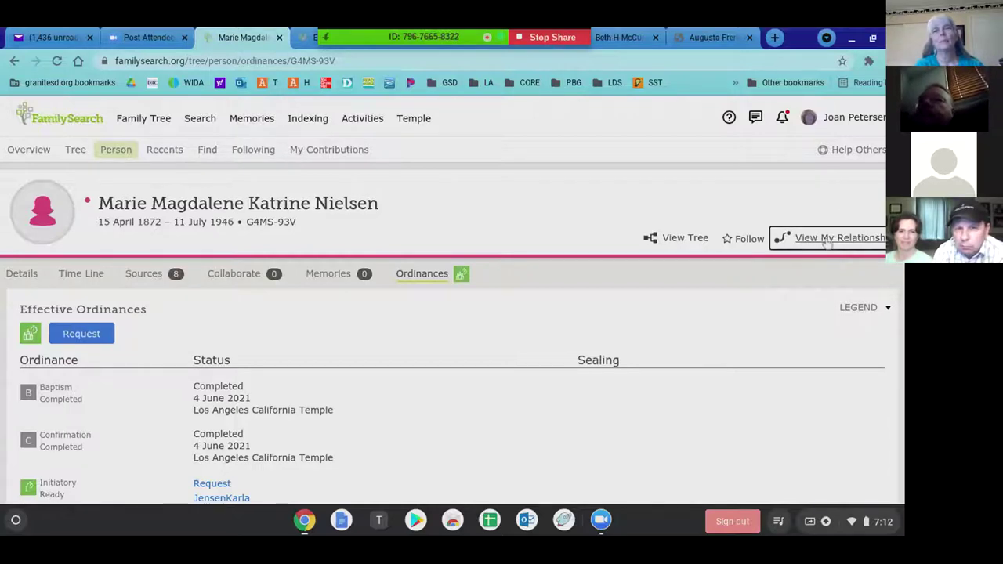
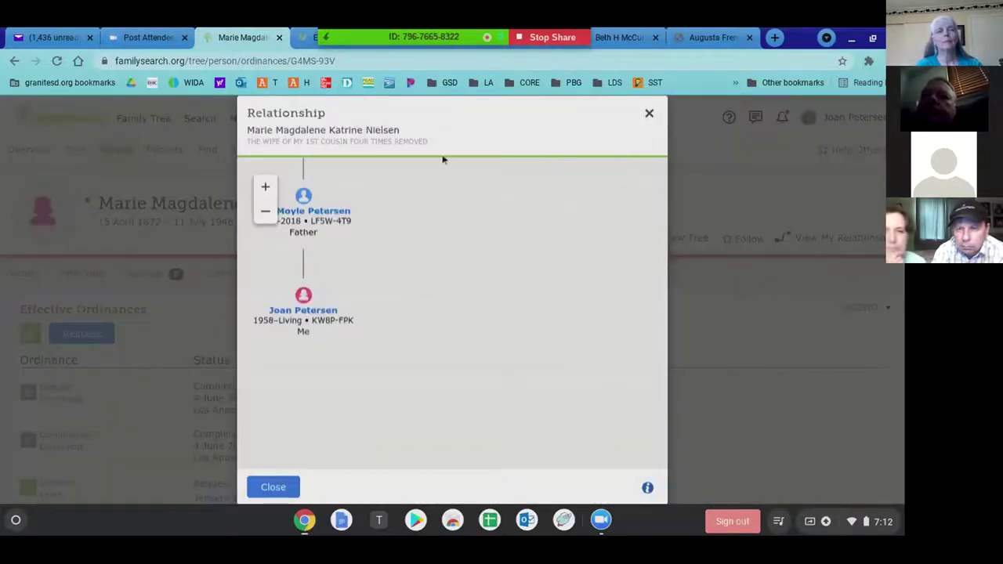
{"action": "scroll", "coordinate": [383, 196], "scroll_direction": "down", "scroll_amount": 1}
{"action": "scroll", "coordinate": [384, 197], "scroll_direction": "down", "scroll_amount": 3}
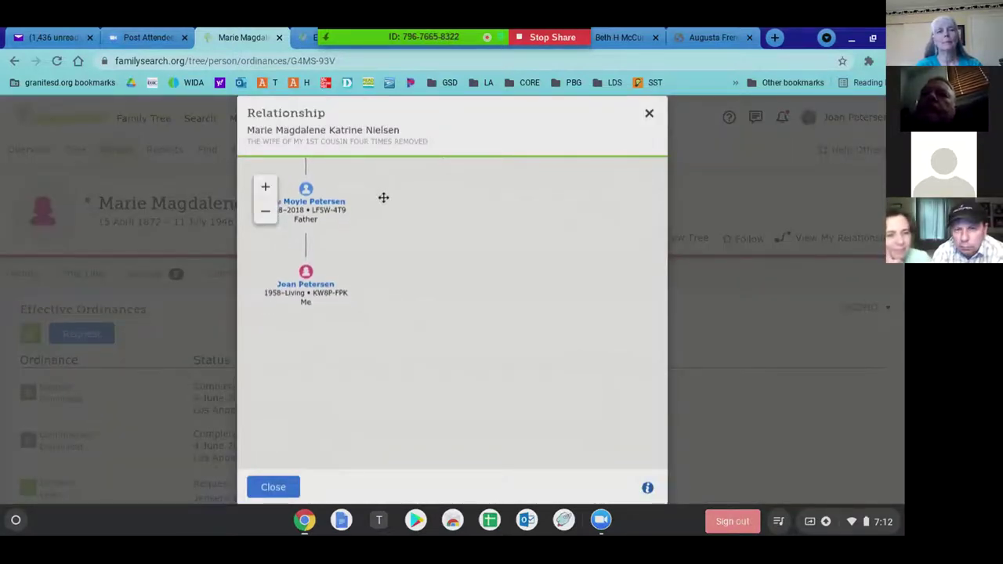
{"action": "scroll", "coordinate": [306, 235], "scroll_direction": "up", "scroll_amount": 2}
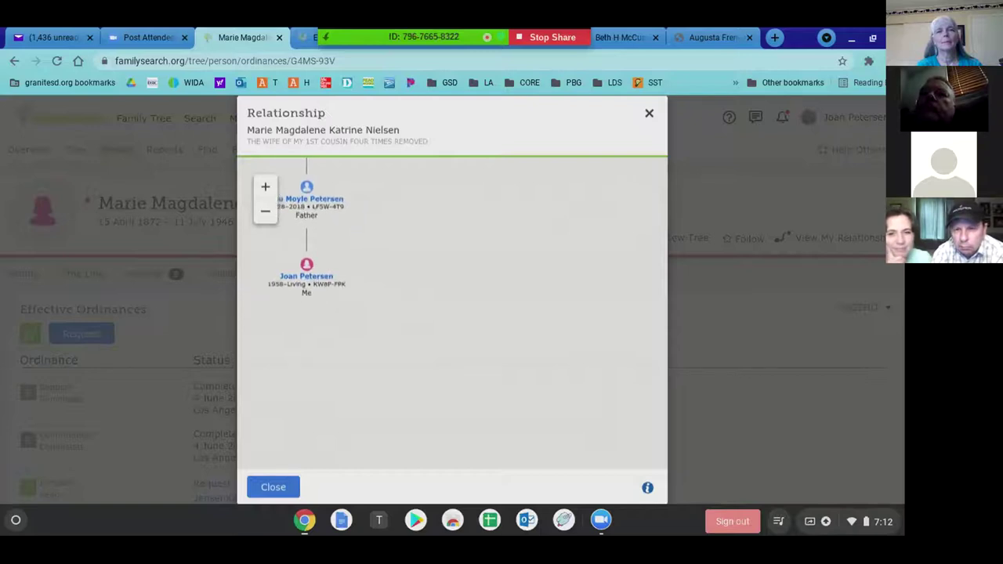
{"action": "scroll", "coordinate": [305, 235], "scroll_direction": "up", "scroll_amount": 2}
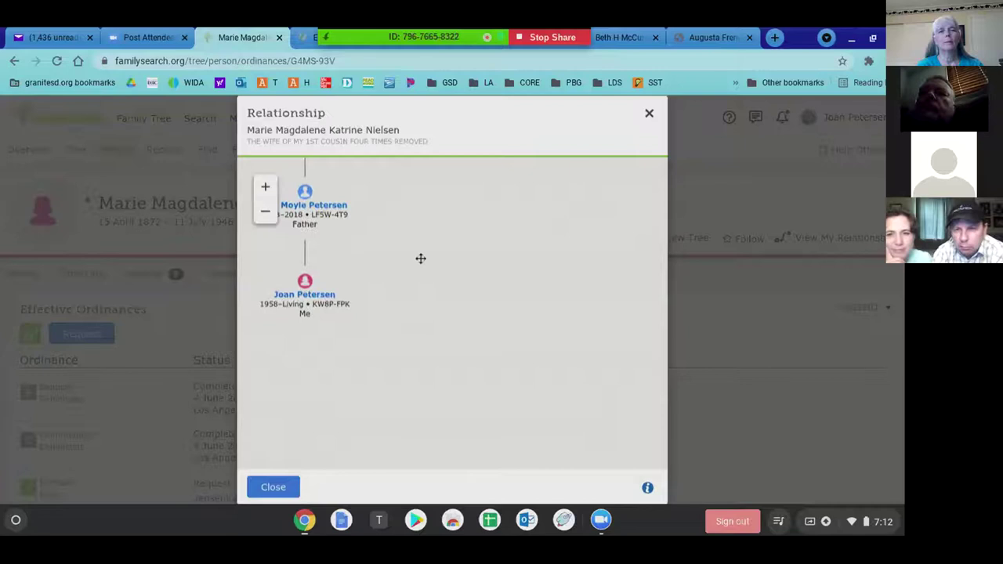
{"action": "left_click_drag", "start_coordinate": [421, 259], "coordinate": [453, 537]}
{"action": "left_click_drag", "start_coordinate": [468, 322], "coordinate": [471, 517]}
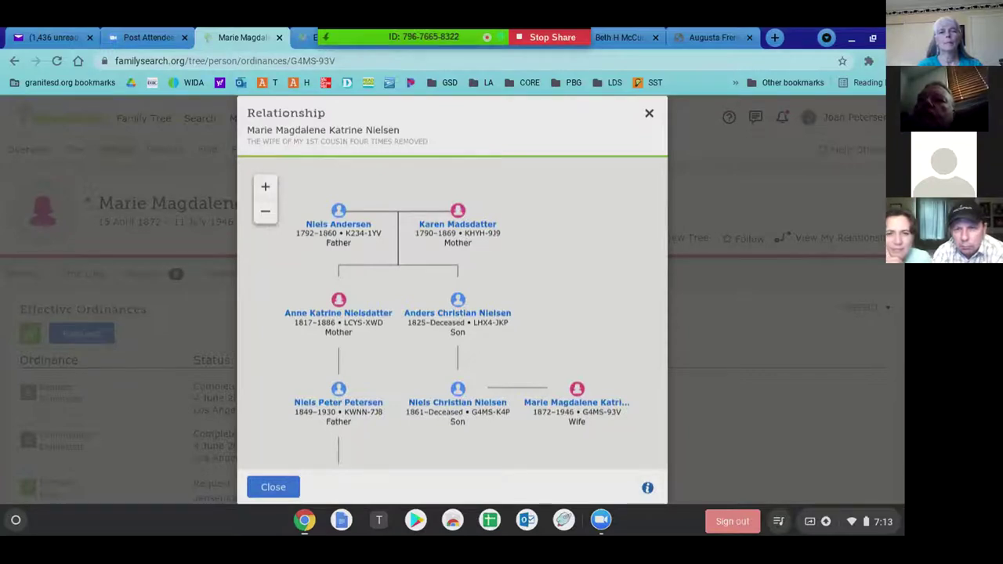
{"action": "left_click", "coordinate": [649, 116]}
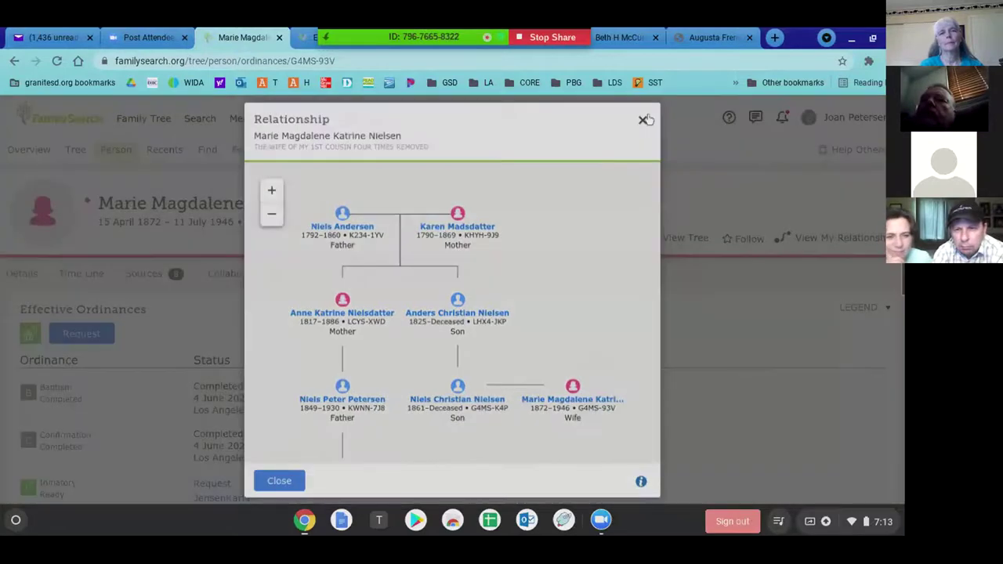
{"action": "scroll", "coordinate": [456, 423], "scroll_direction": "down", "scroll_amount": 3}
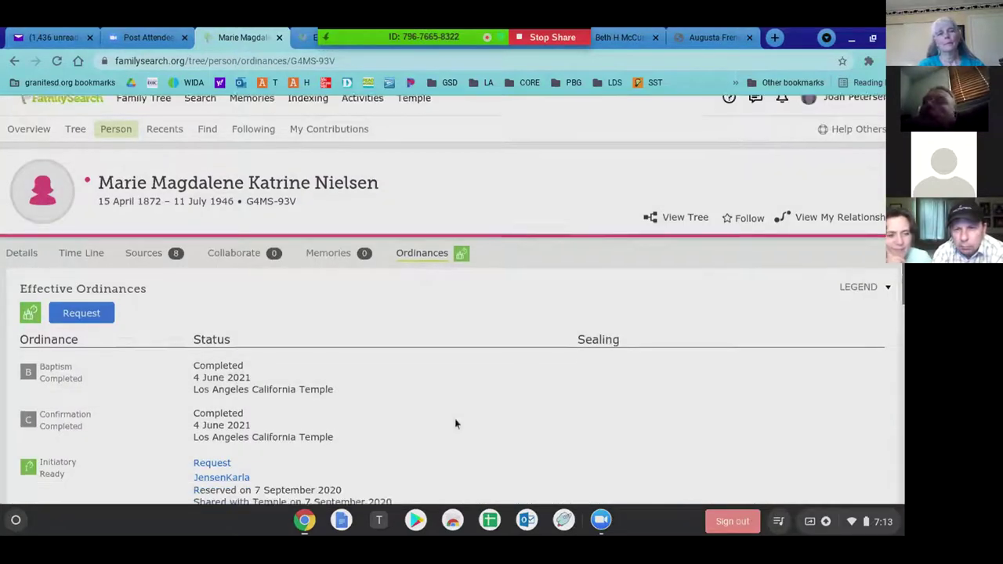
{"action": "scroll", "coordinate": [456, 423], "scroll_direction": "up", "scroll_amount": 3}
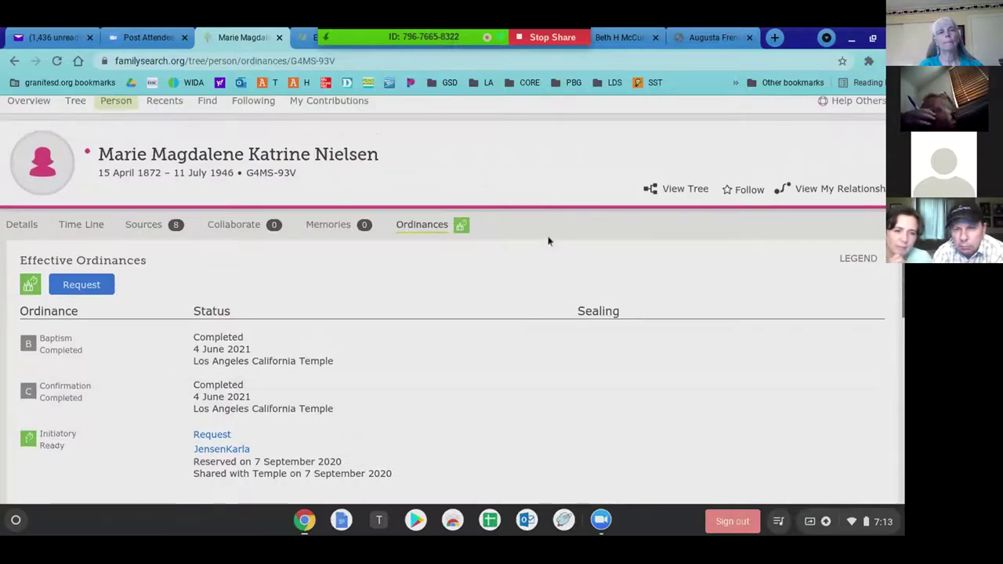
{"action": "scroll", "coordinate": [549, 241], "scroll_direction": "down", "scroll_amount": 2}
{"action": "scroll", "coordinate": [549, 241], "scroll_direction": "up", "scroll_amount": 3}
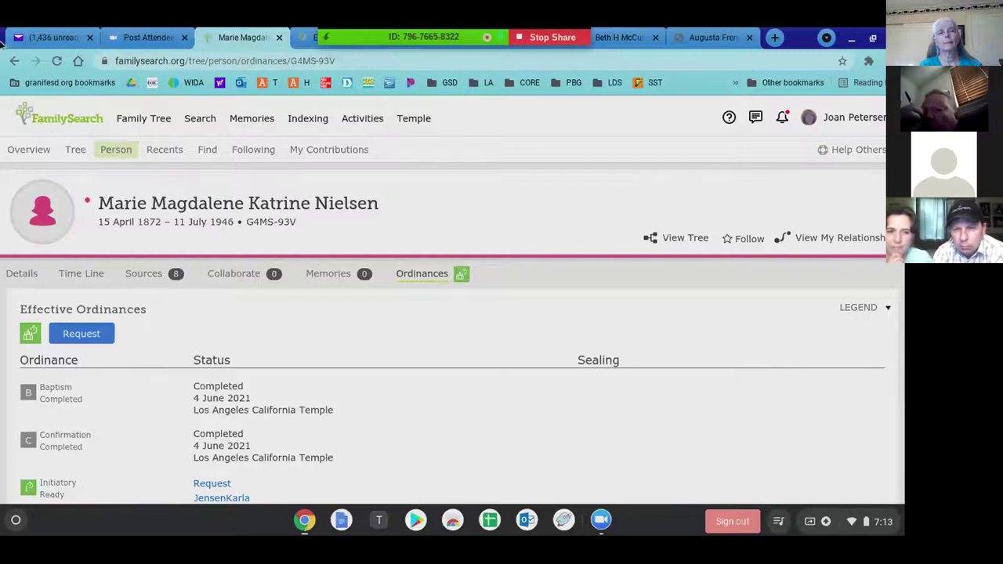
Leave the ancestor's person page, open the member's own temple reservations and look through the first reserved names
{"action": "left_click", "coordinate": [14, 63]}
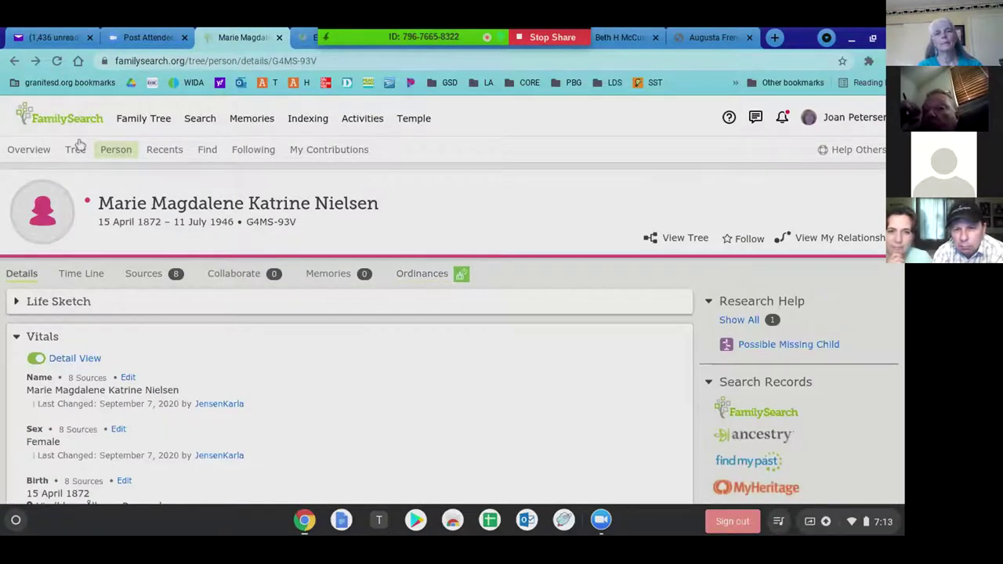
{"action": "left_click", "coordinate": [11, 65]}
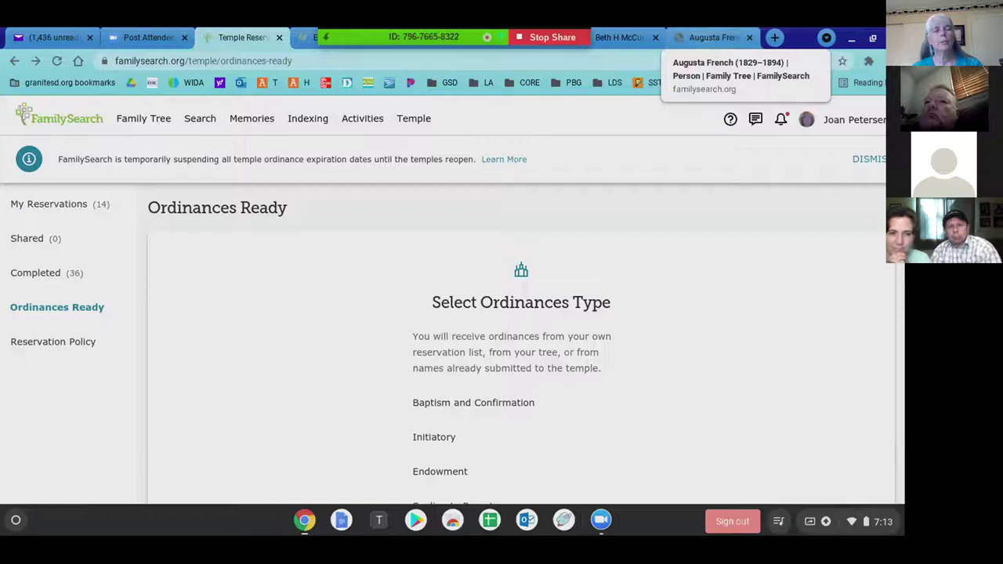
{"action": "left_click", "coordinate": [418, 121]}
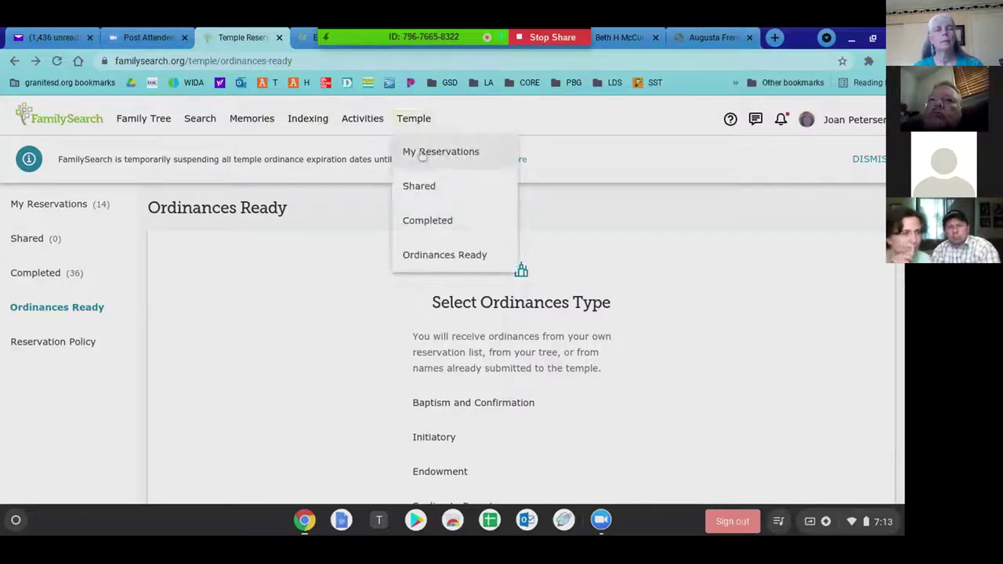
{"action": "left_click", "coordinate": [421, 156]}
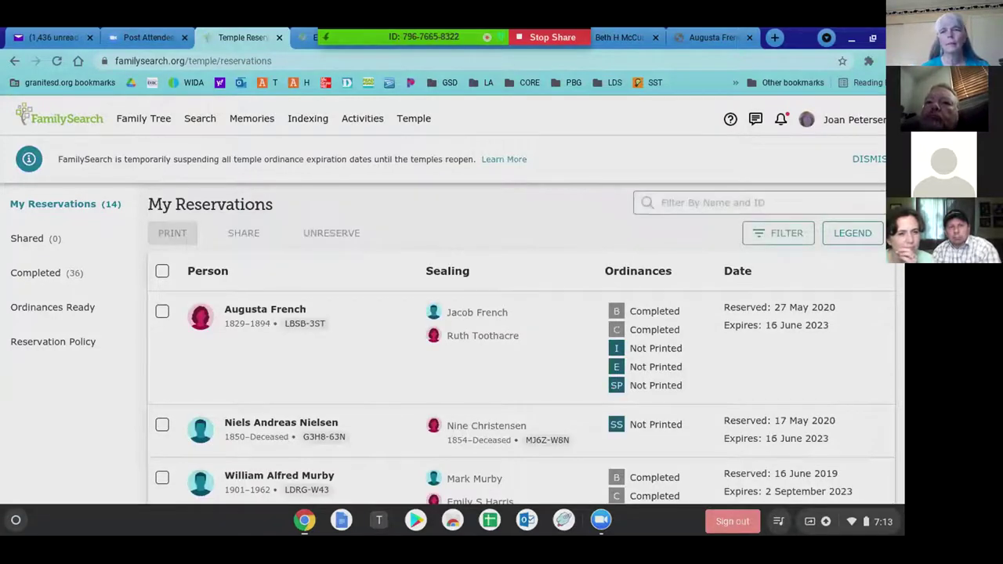
{"action": "scroll", "coordinate": [518, 330], "scroll_direction": "down", "scroll_amount": 4}
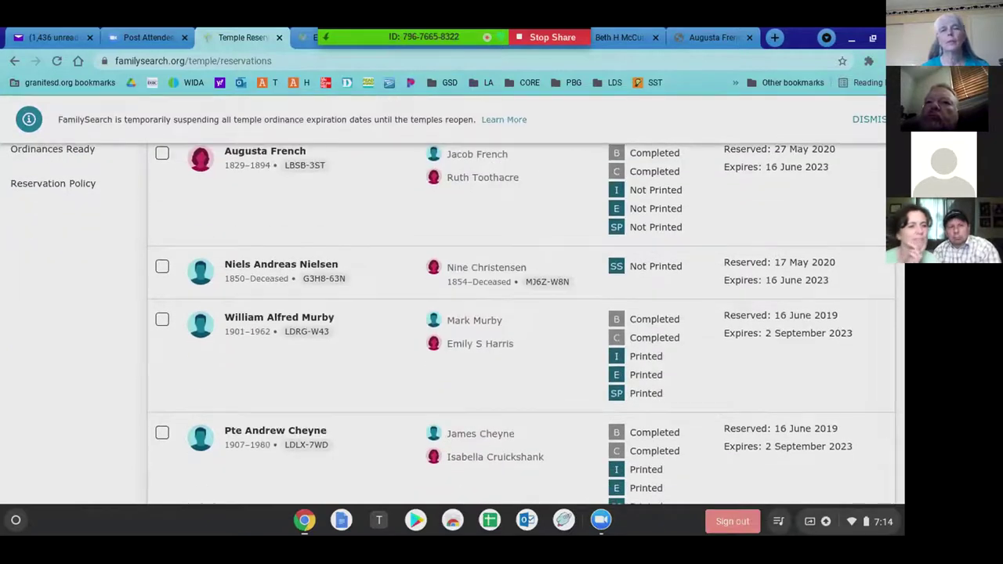
{"action": "scroll", "coordinate": [517, 329], "scroll_direction": "up", "scroll_amount": 4}
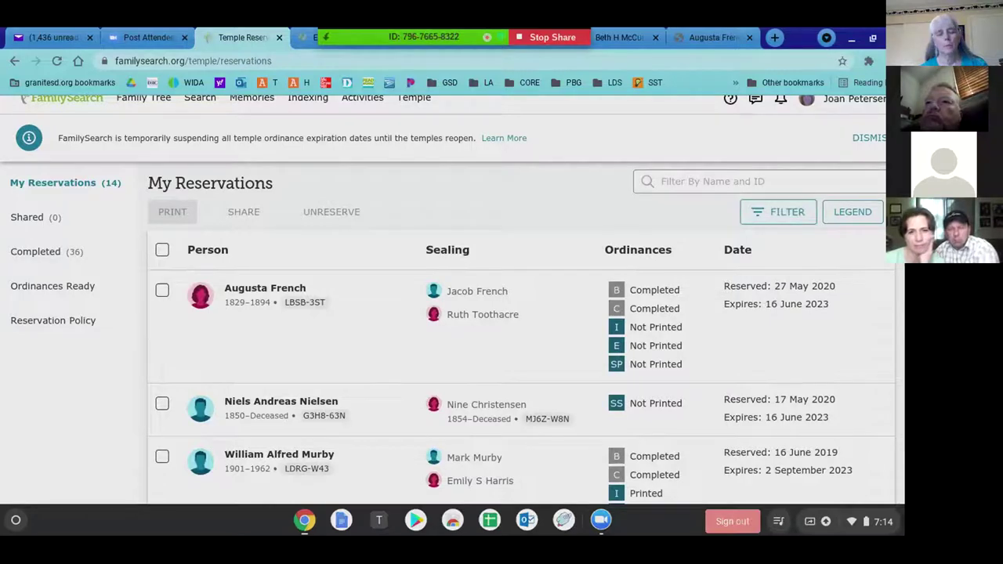
Show the filter options for the reservations and examine the available view, sort and ordinance choices
{"action": "left_click", "coordinate": [777, 214]}
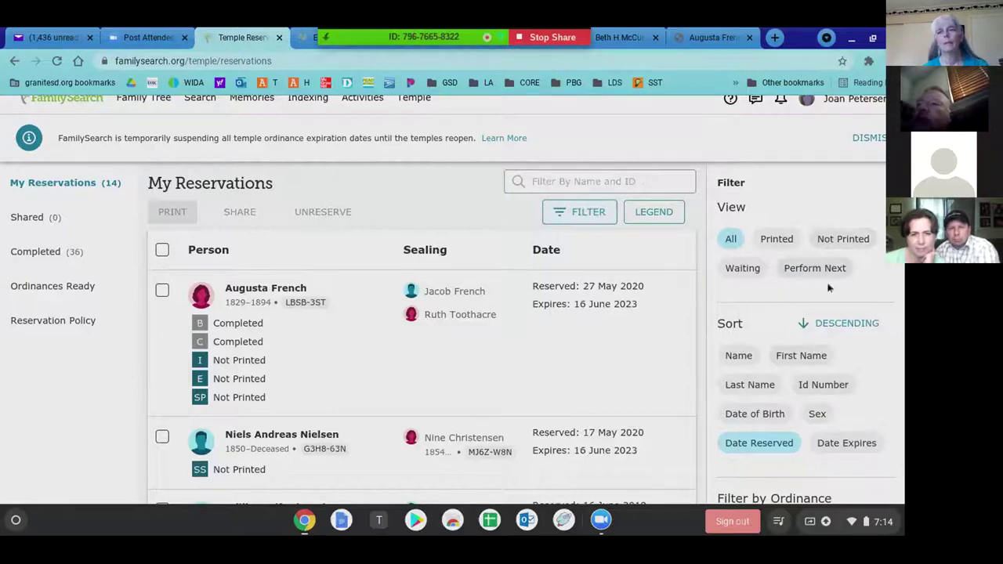
{"action": "scroll", "coordinate": [858, 365], "scroll_direction": "down", "scroll_amount": 2}
{"action": "scroll", "coordinate": [857, 366], "scroll_direction": "down", "scroll_amount": 3}
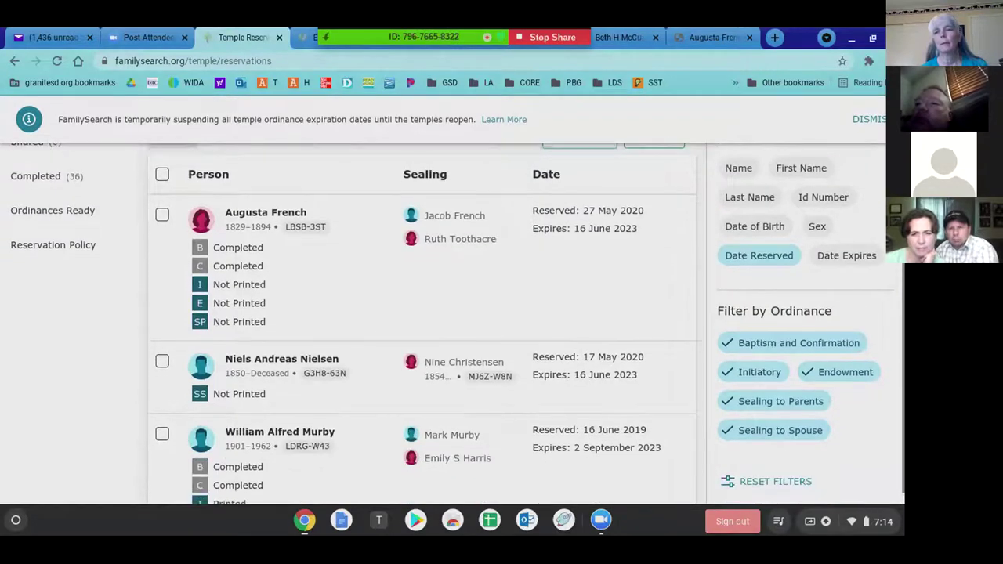
{"action": "scroll", "coordinate": [794, 353], "scroll_direction": "down", "scroll_amount": 1}
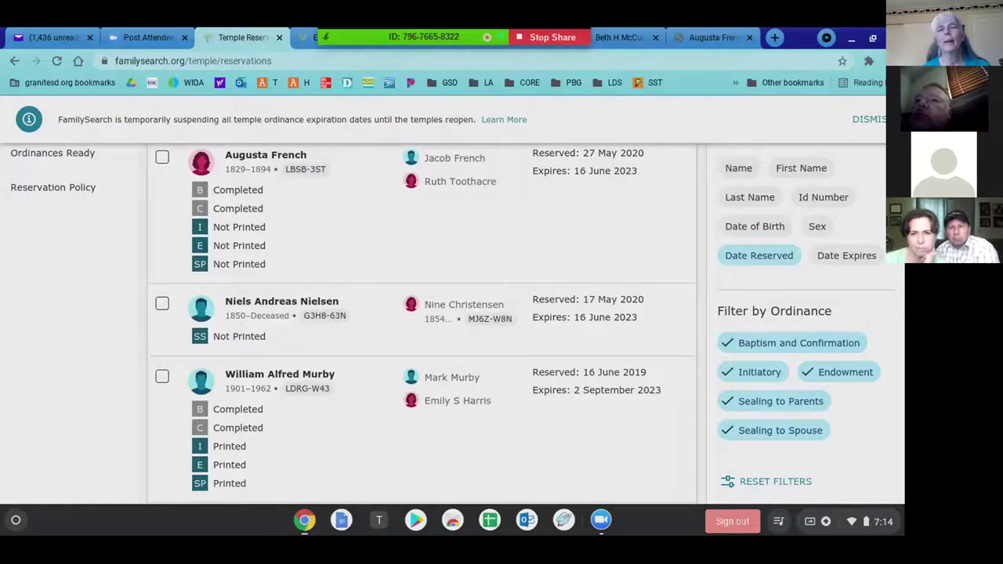
{"action": "scroll", "coordinate": [877, 333], "scroll_direction": "down", "scroll_amount": 1}
{"action": "scroll", "coordinate": [877, 333], "scroll_direction": "up", "scroll_amount": 2}
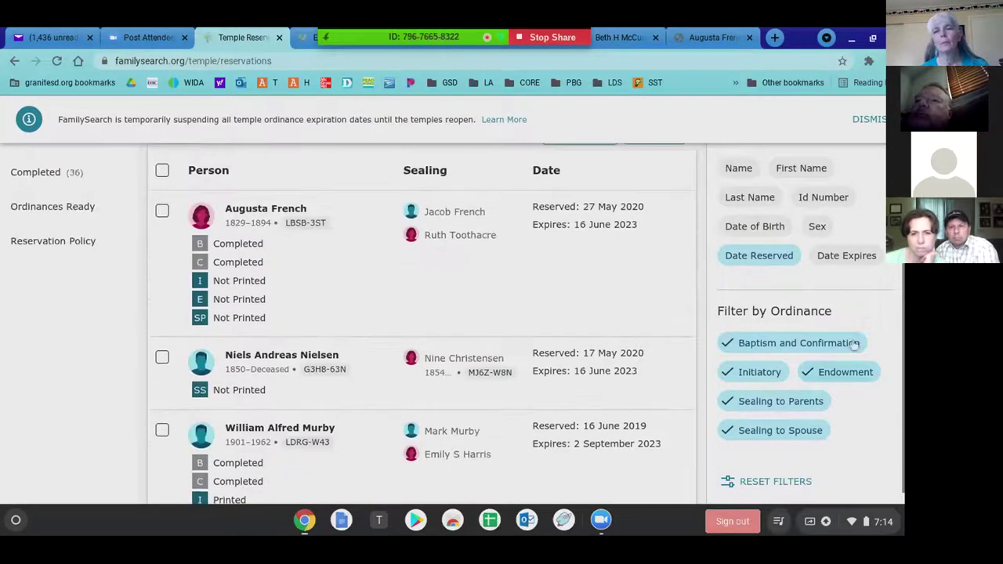
{"action": "scroll", "coordinate": [878, 323], "scroll_direction": "up", "scroll_amount": 3}
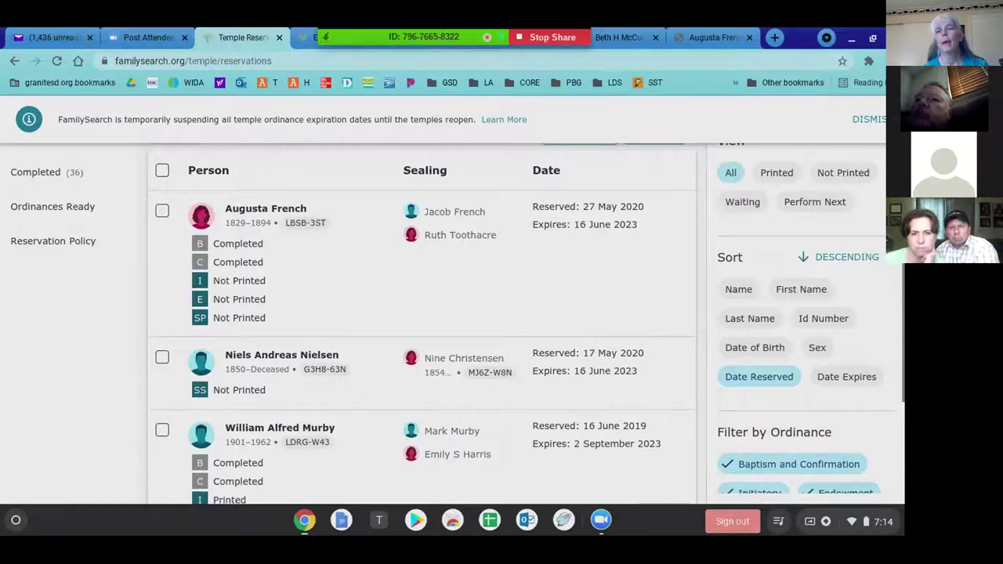
{"action": "scroll", "coordinate": [849, 264], "scroll_direction": "up", "scroll_amount": 1}
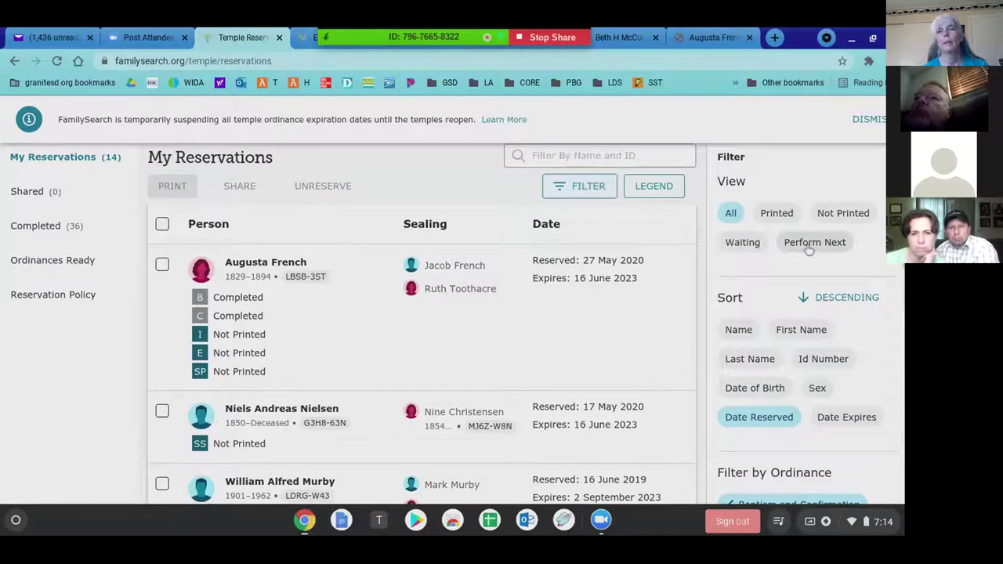
Filter the reservations to the Perform Next view and check the first entries
{"action": "left_click", "coordinate": [808, 249]}
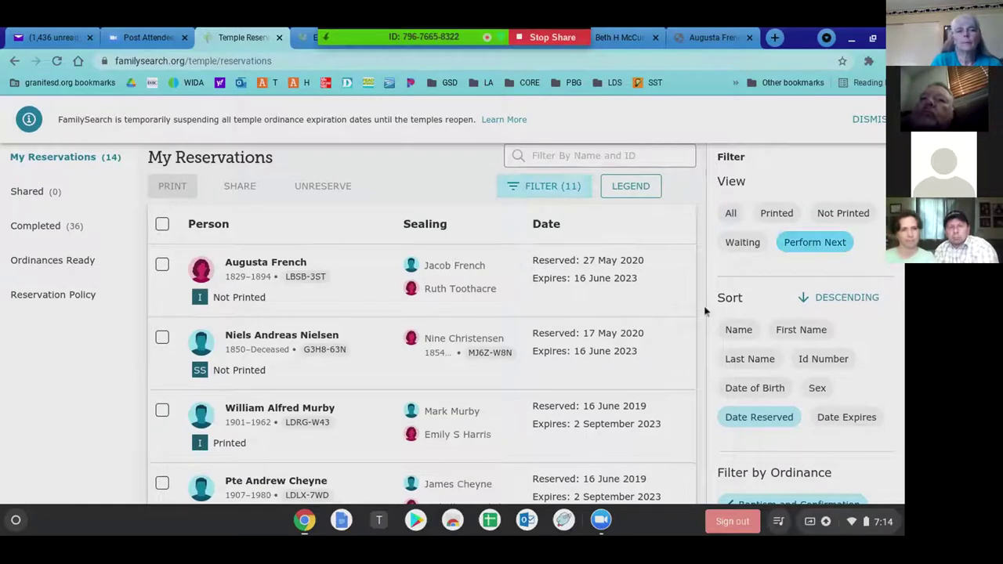
{"action": "scroll", "coordinate": [689, 337], "scroll_direction": "down", "scroll_amount": 3}
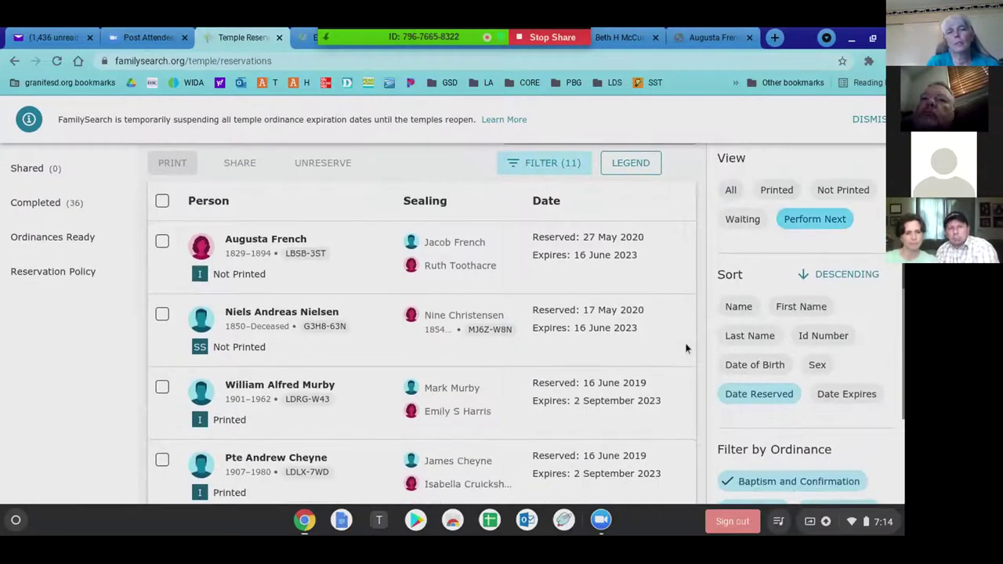
{"action": "scroll", "coordinate": [686, 348], "scroll_direction": "down", "scroll_amount": 3}
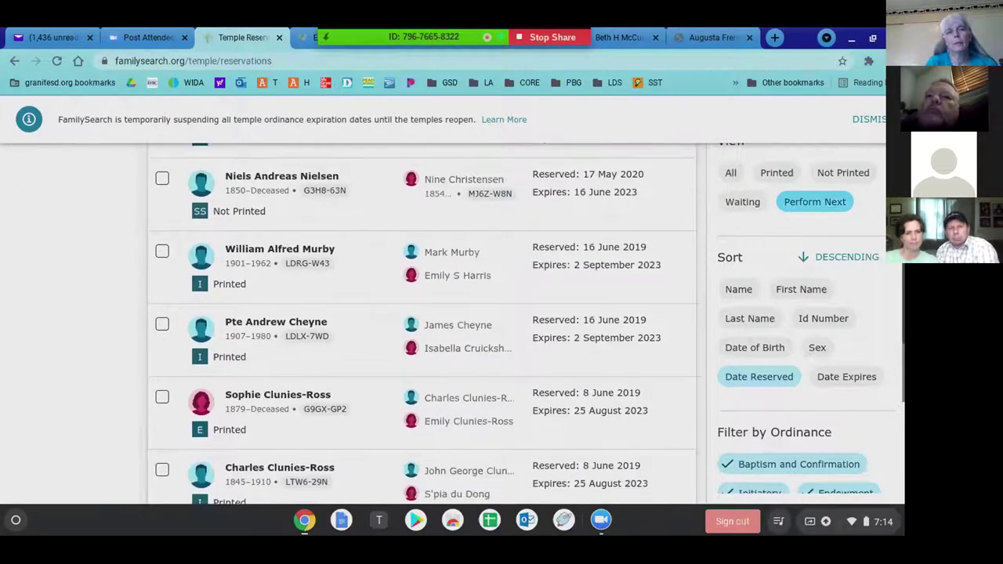
{"action": "scroll", "coordinate": [685, 348], "scroll_direction": "up", "scroll_amount": 7}
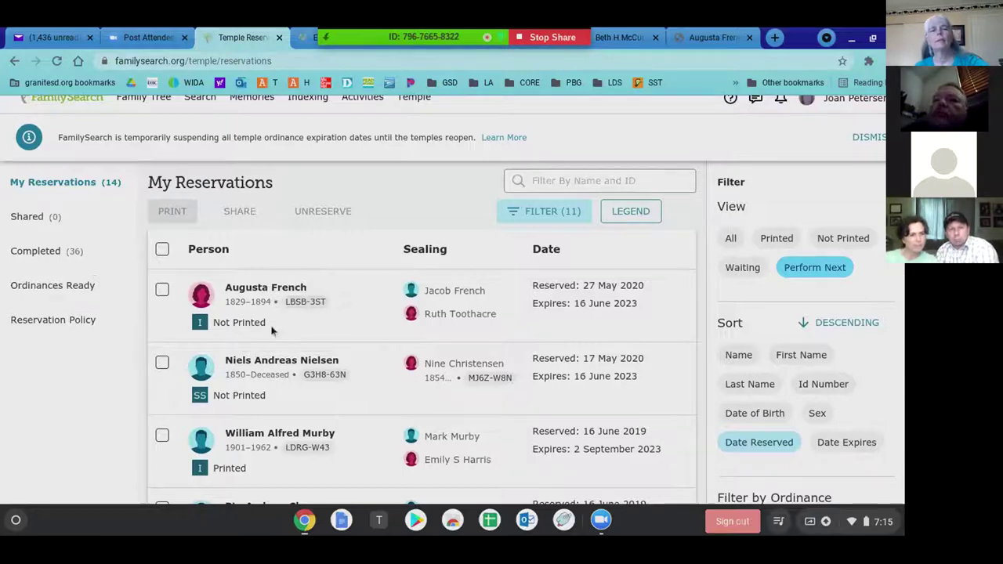
Review the whole filtered reservation list, checking each person's next ordinance, its printed status and the expiry dates
{"action": "scroll", "coordinate": [381, 337], "scroll_direction": "down", "scroll_amount": 3}
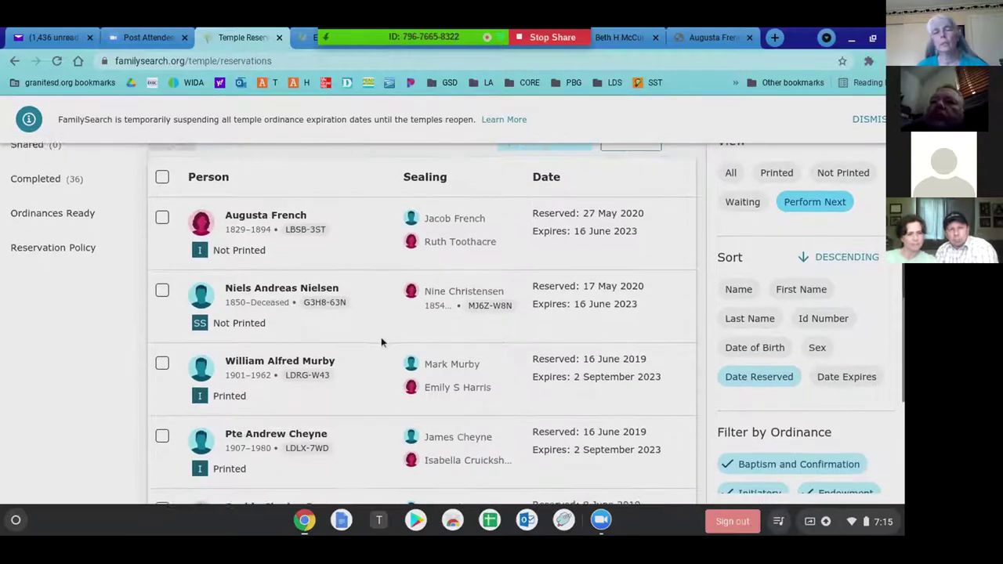
{"action": "scroll", "coordinate": [422, 324], "scroll_direction": "down", "scroll_amount": 1}
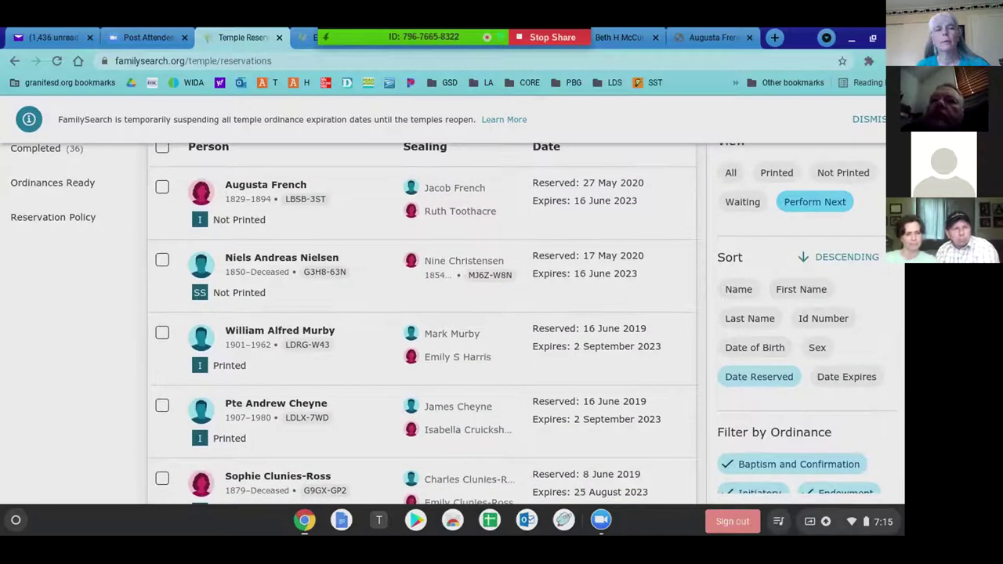
{"action": "scroll", "coordinate": [422, 325], "scroll_direction": "down", "scroll_amount": 8}
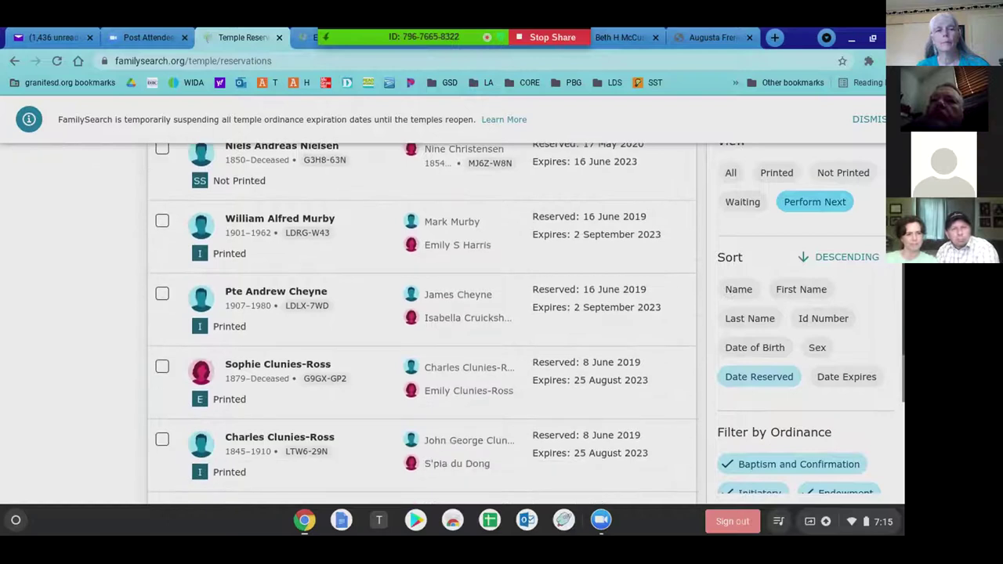
{"action": "scroll", "coordinate": [422, 324], "scroll_direction": "down", "scroll_amount": 6}
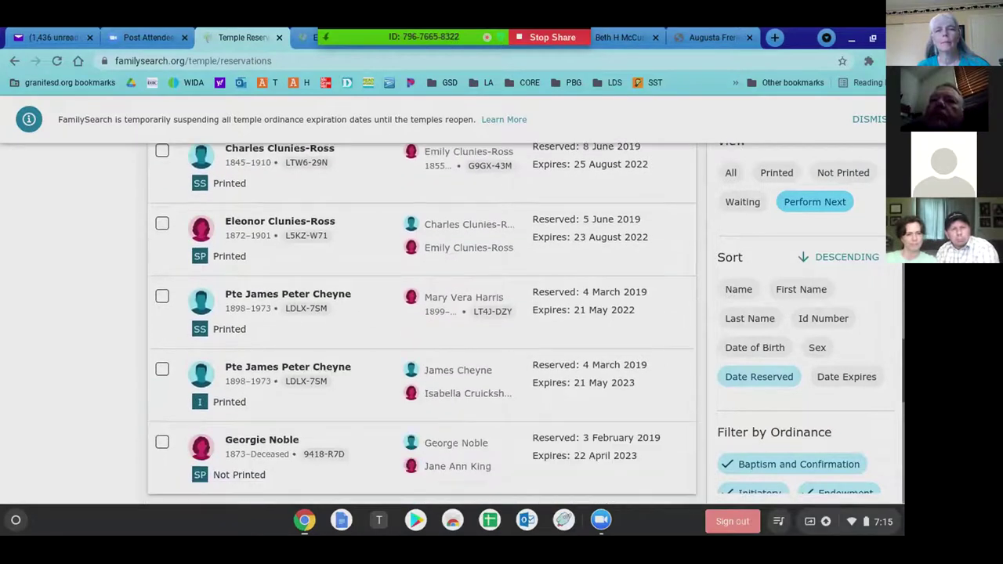
{"action": "scroll", "coordinate": [422, 324], "scroll_direction": "up", "scroll_amount": 13}
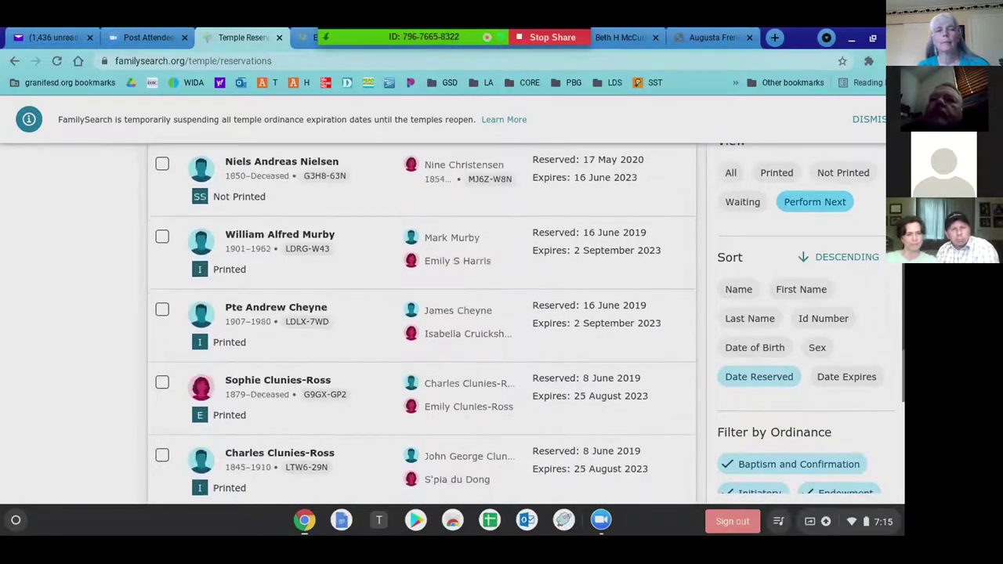
{"action": "scroll", "coordinate": [422, 325], "scroll_direction": "up", "scroll_amount": 4}
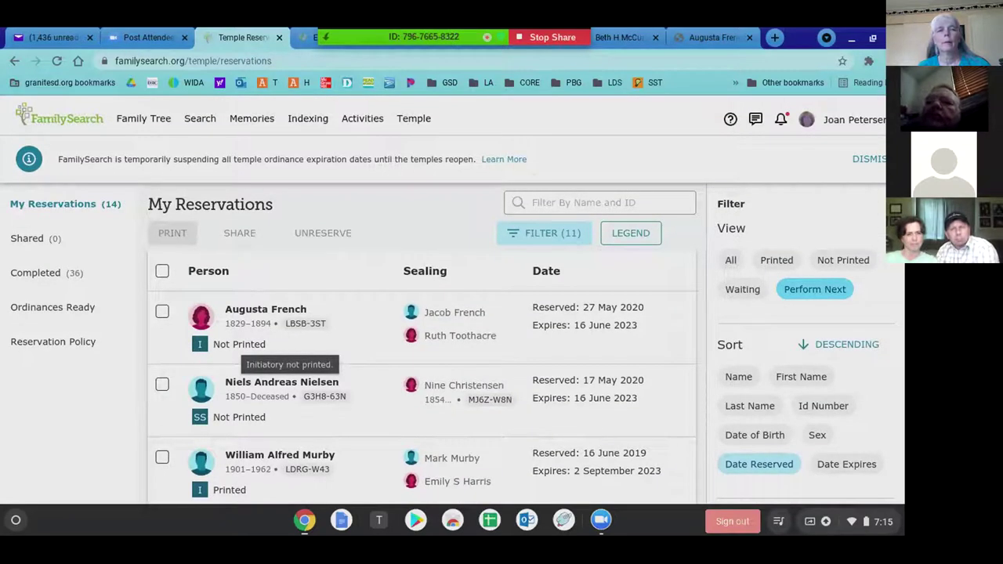
{"action": "scroll", "coordinate": [357, 274], "scroll_direction": "down", "scroll_amount": 4}
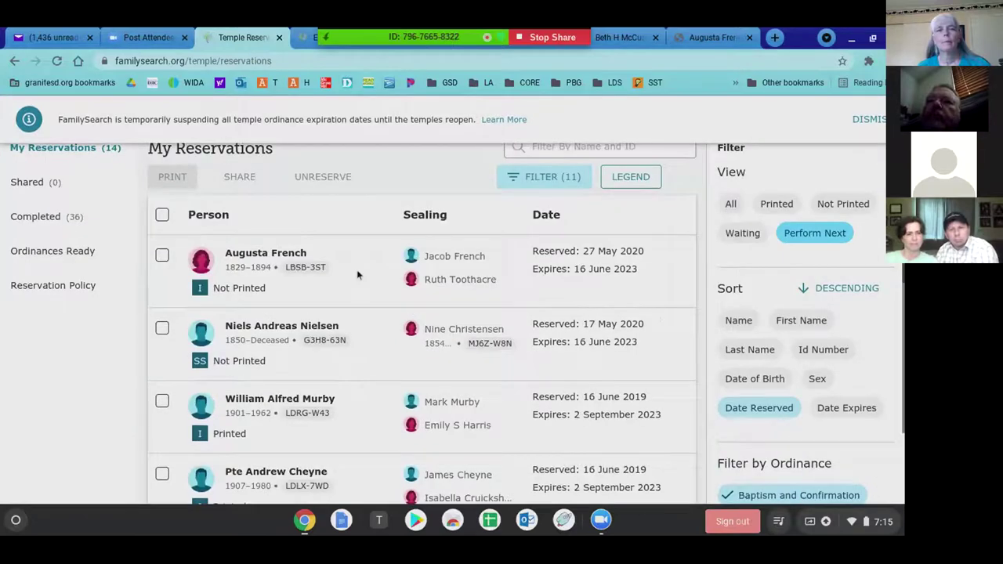
{"action": "scroll", "coordinate": [357, 273], "scroll_direction": "down", "scroll_amount": 5}
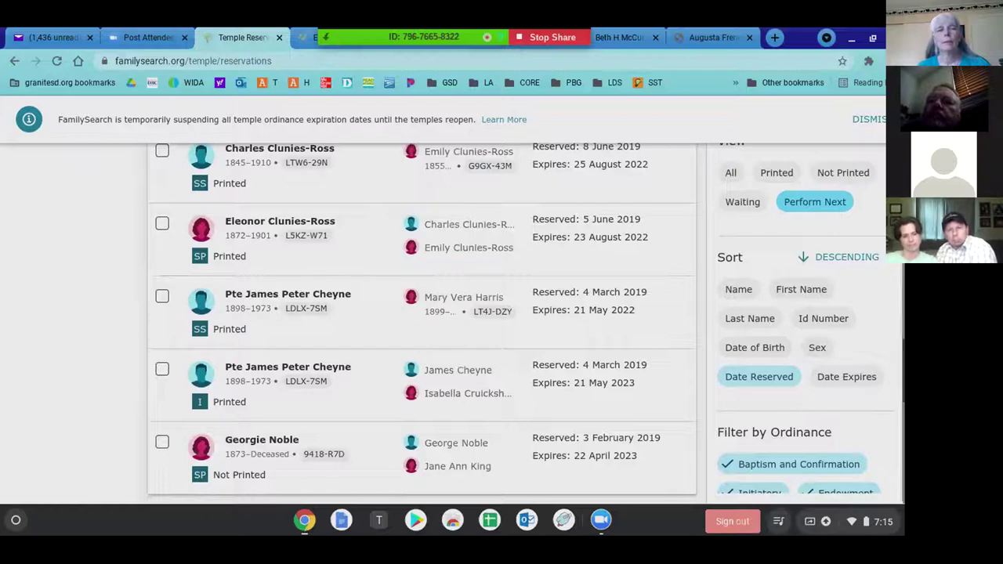
{"action": "scroll", "coordinate": [280, 339], "scroll_direction": "up", "scroll_amount": 3}
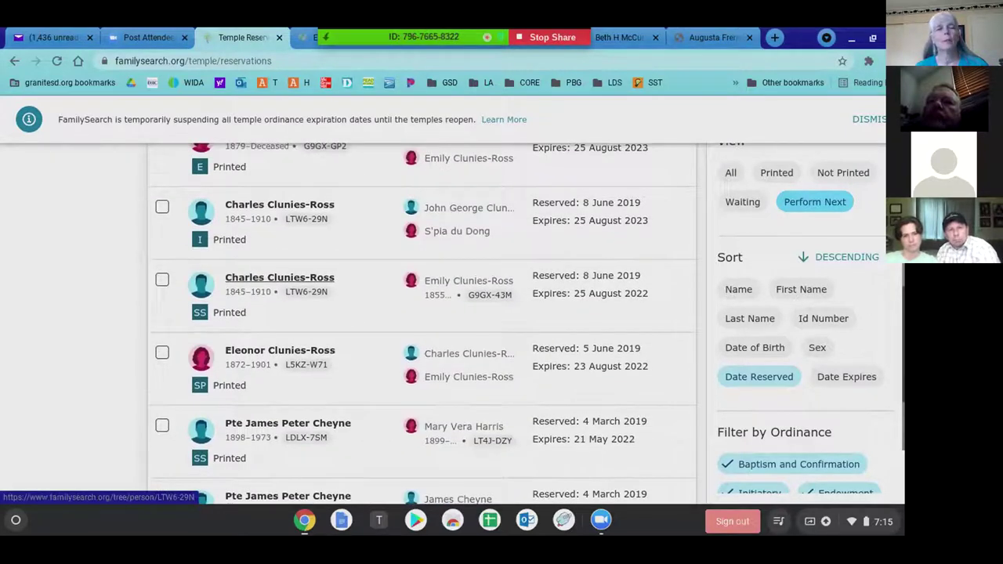
{"action": "scroll", "coordinate": [280, 339], "scroll_direction": "up", "scroll_amount": 5}
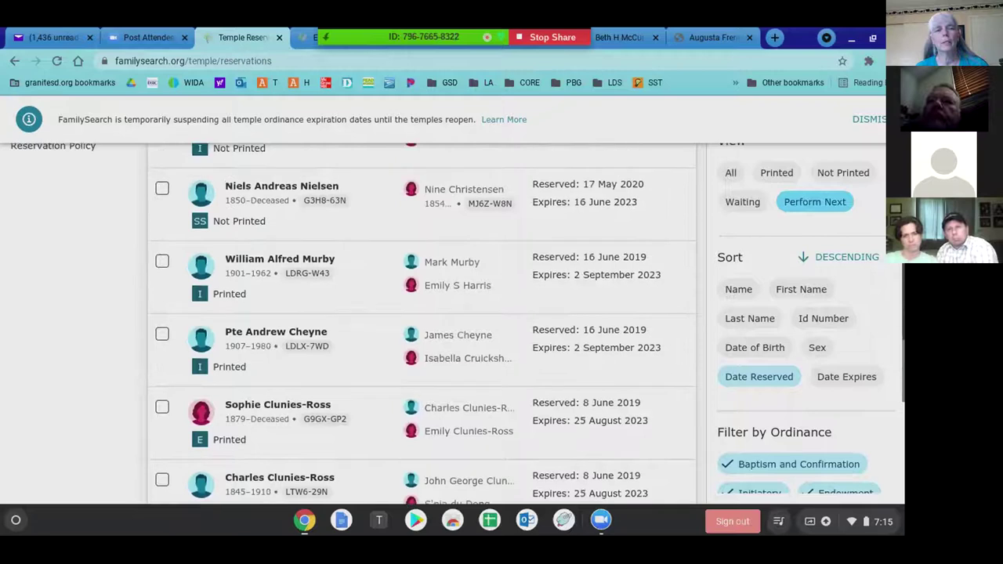
{"action": "scroll", "coordinate": [174, 298], "scroll_direction": "up", "scroll_amount": 2}
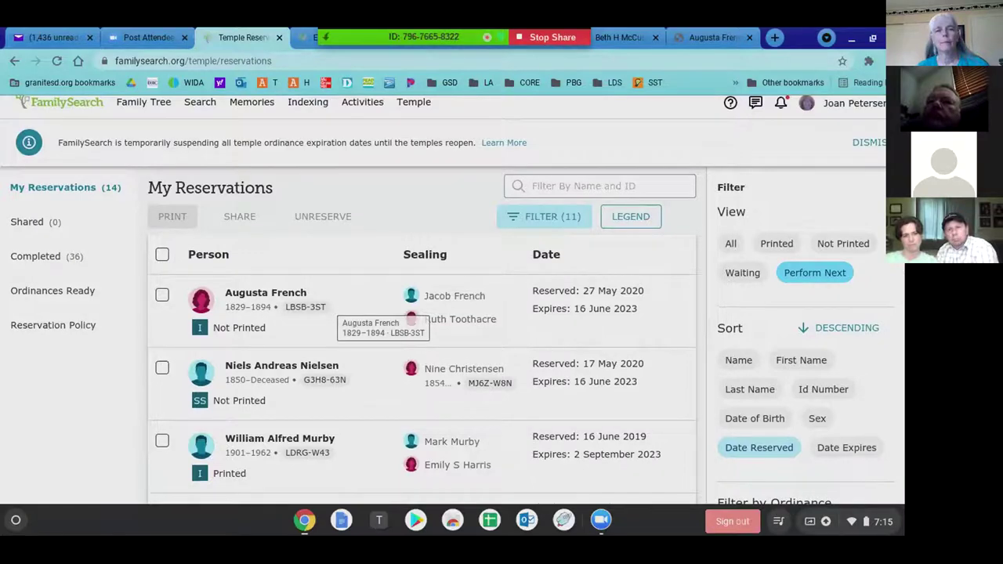
{"action": "scroll", "coordinate": [384, 314], "scroll_direction": "down", "scroll_amount": 2}
{"action": "scroll", "coordinate": [423, 313], "scroll_direction": "down", "scroll_amount": 5}
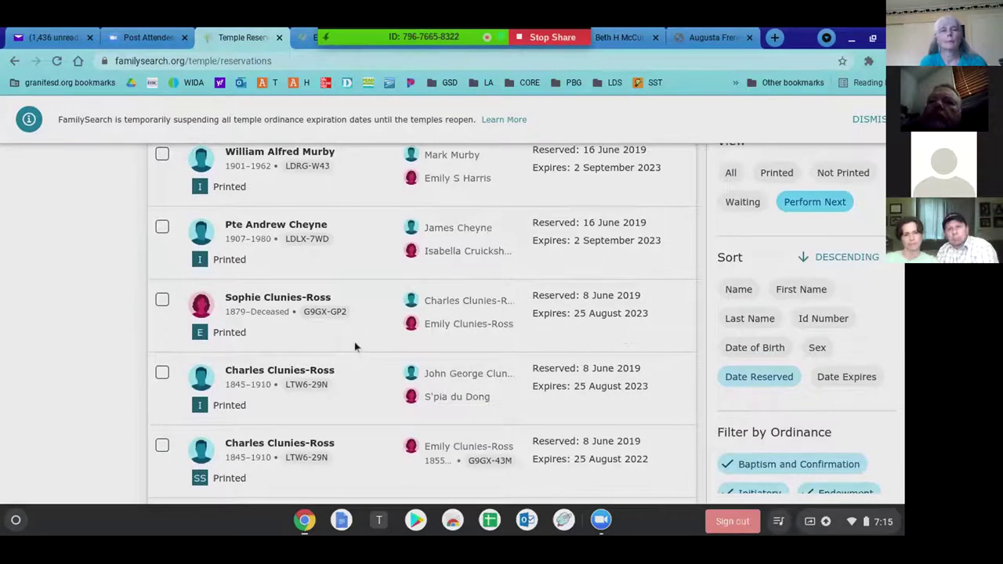
{"action": "scroll", "coordinate": [355, 347], "scroll_direction": "down", "scroll_amount": 5}
{"action": "scroll", "coordinate": [368, 350], "scroll_direction": "down", "scroll_amount": 2}
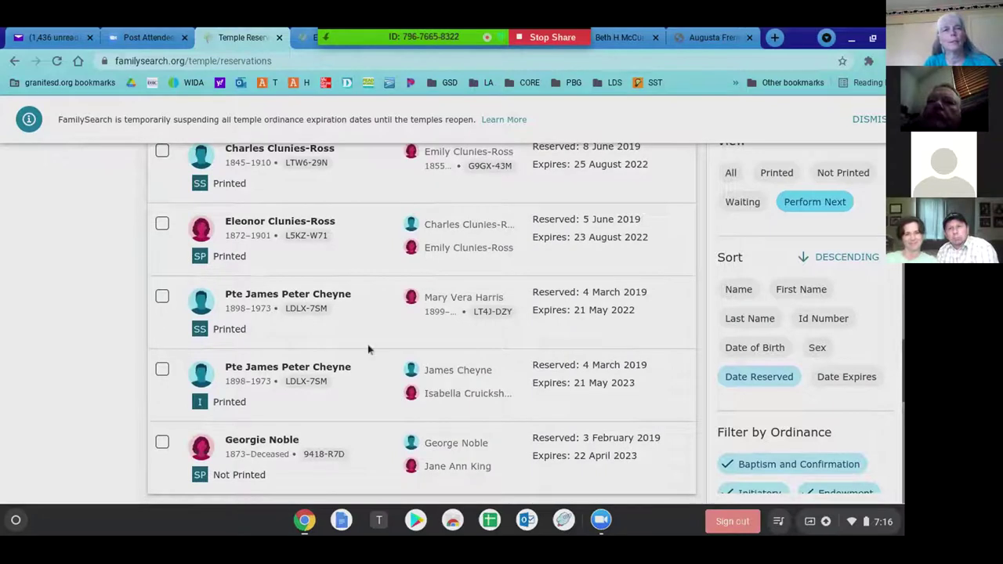
{"action": "scroll", "coordinate": [387, 359], "scroll_direction": "up", "scroll_amount": 8}
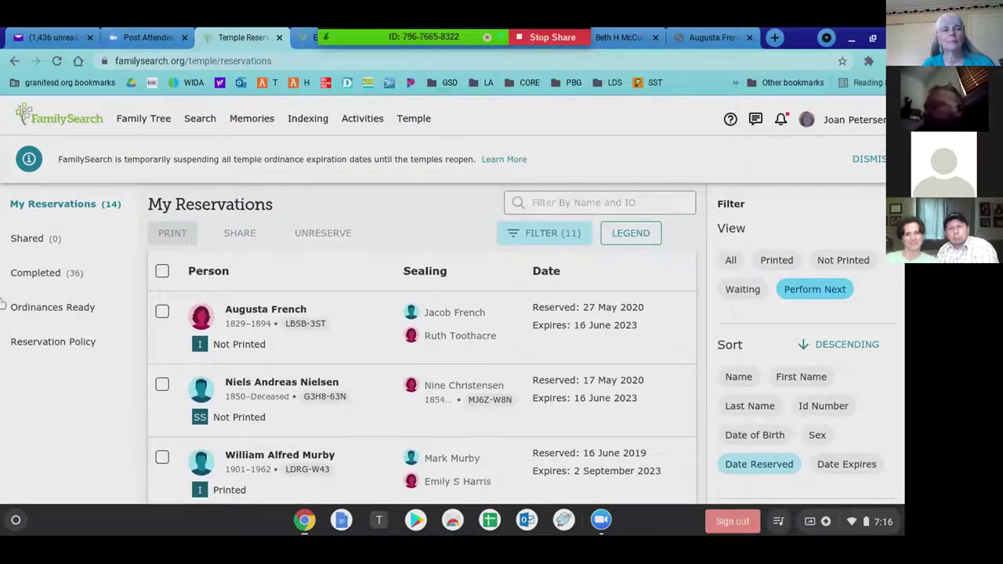
Find Initiatory names again with Ordinances Ready, review the list and take all five selected ancestors to the temple
{"action": "left_click", "coordinate": [25, 312]}
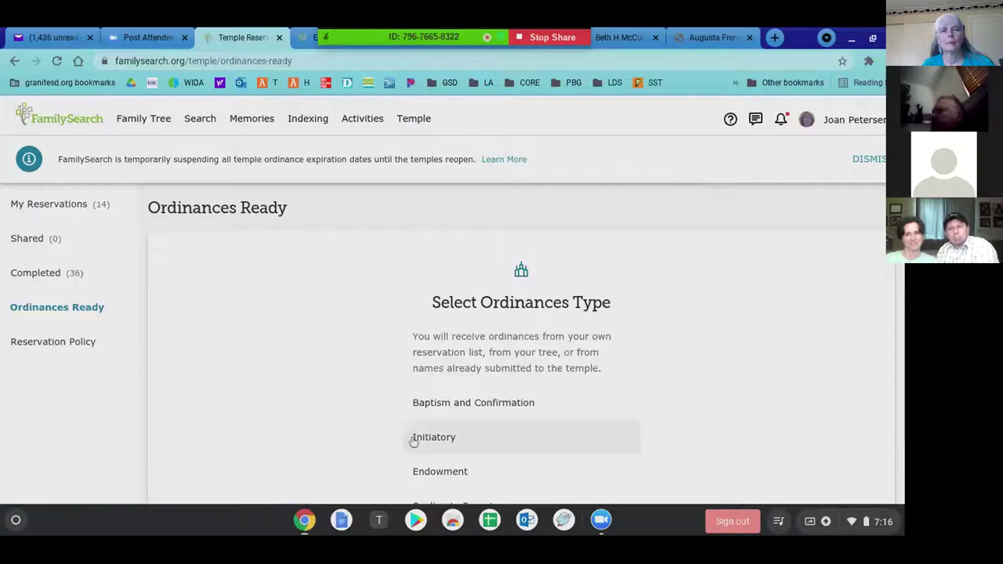
{"action": "left_click", "coordinate": [421, 438]}
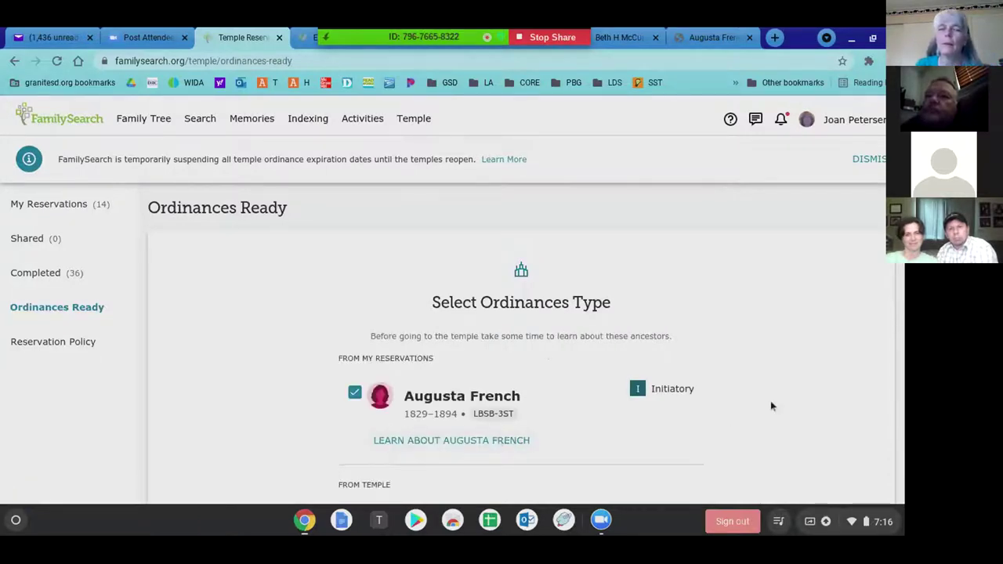
{"action": "scroll", "coordinate": [771, 406], "scroll_direction": "down", "scroll_amount": 2}
{"action": "scroll", "coordinate": [771, 405], "scroll_direction": "down", "scroll_amount": 2}
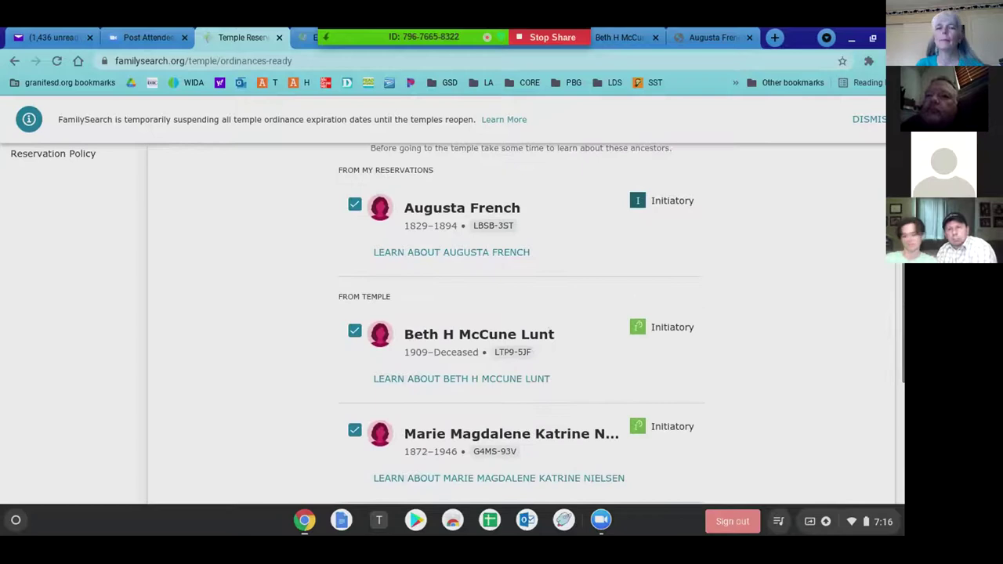
{"action": "scroll", "coordinate": [520, 325], "scroll_direction": "down", "scroll_amount": 3}
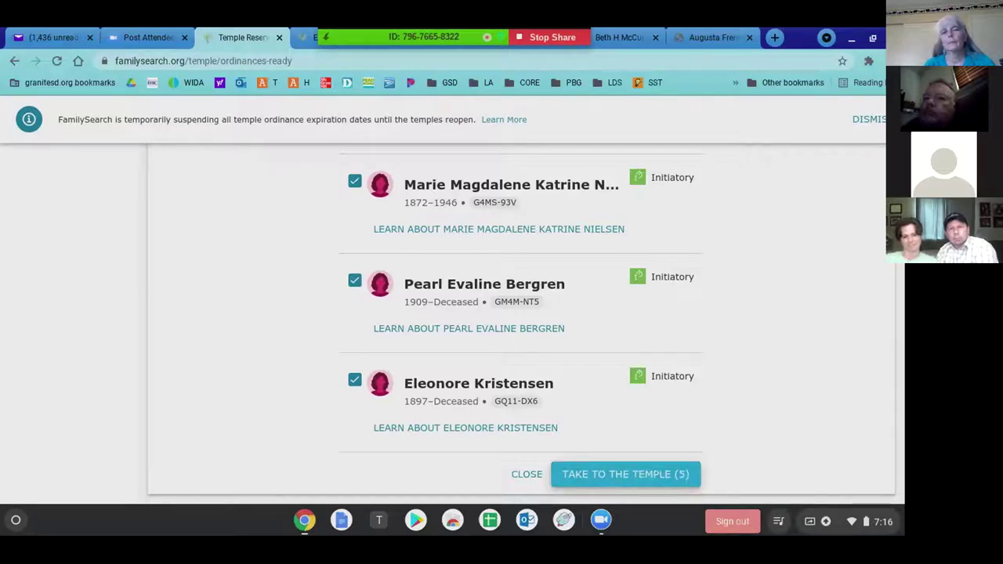
{"action": "left_click", "coordinate": [639, 477]}
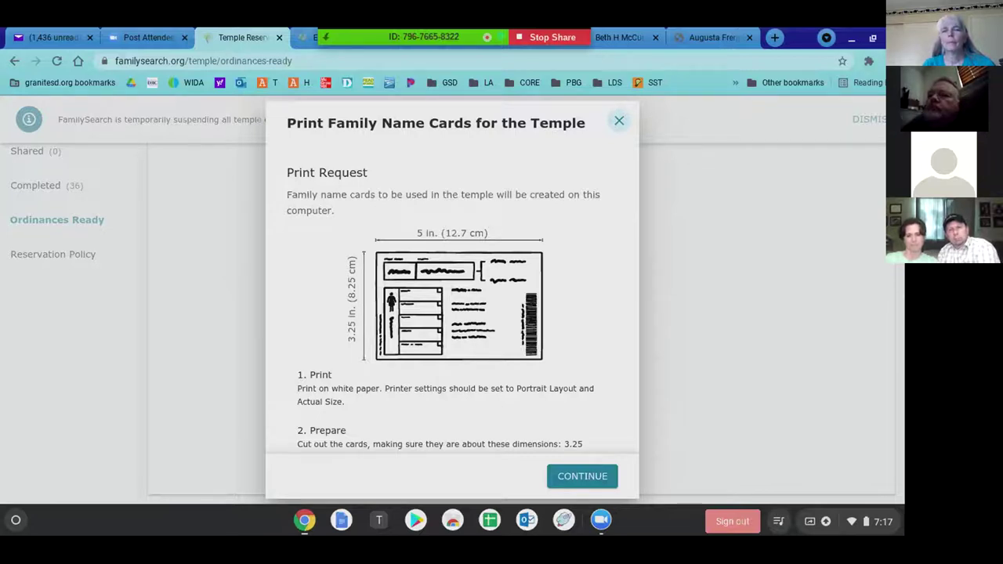
Close the family name card print request and review the reservation list, checking each person's ordinance status and expiry date
{"action": "left_click", "coordinate": [620, 123]}
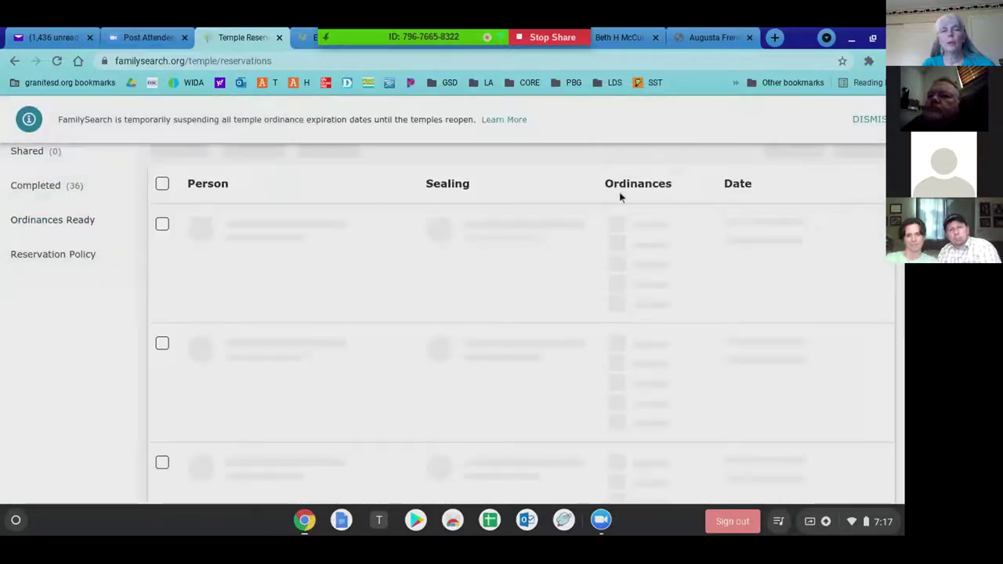
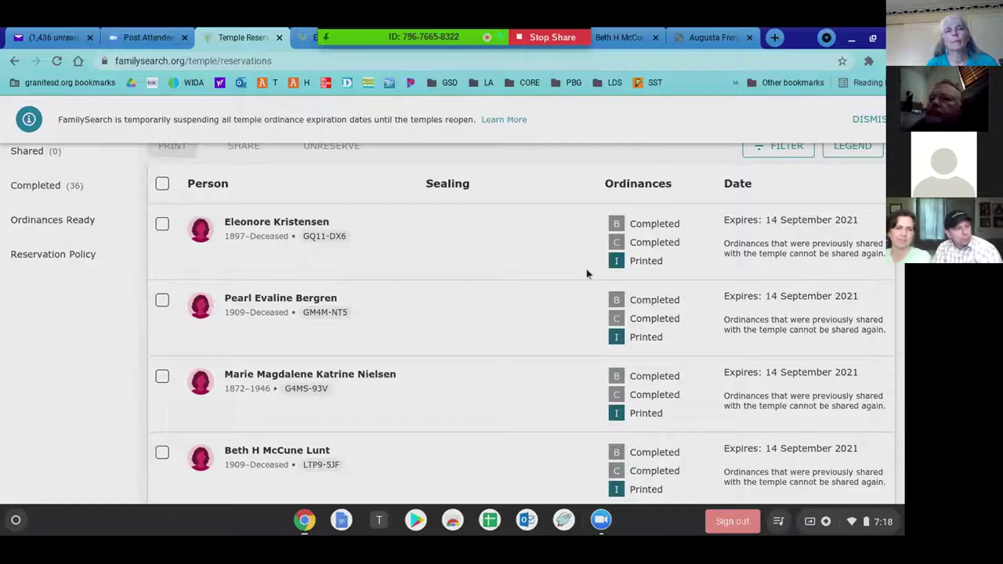
{"action": "scroll", "coordinate": [579, 286], "scroll_direction": "up", "scroll_amount": 2}
{"action": "scroll", "coordinate": [579, 286], "scroll_direction": "down", "scroll_amount": 5}
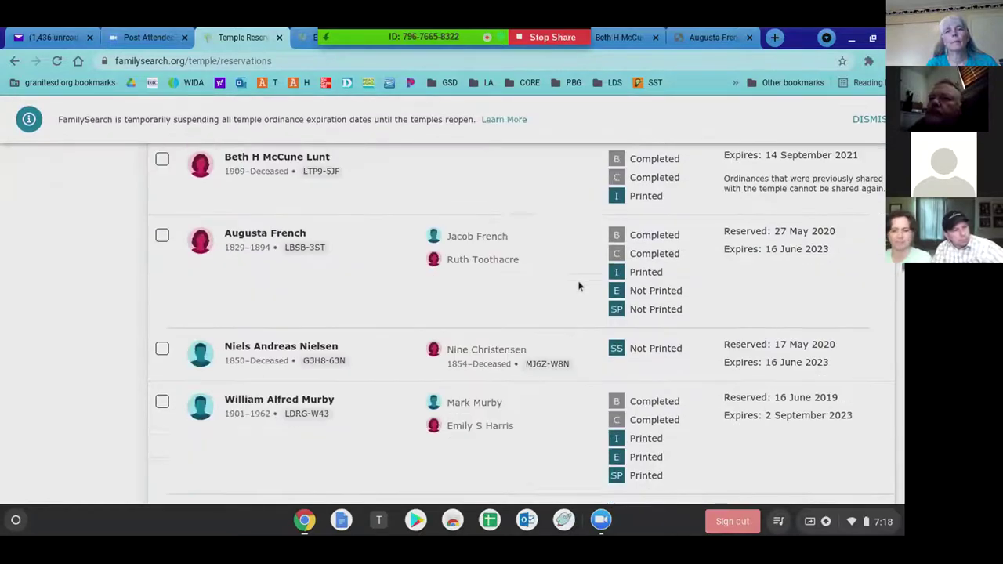
{"action": "scroll", "coordinate": [578, 287], "scroll_direction": "down", "scroll_amount": 6}
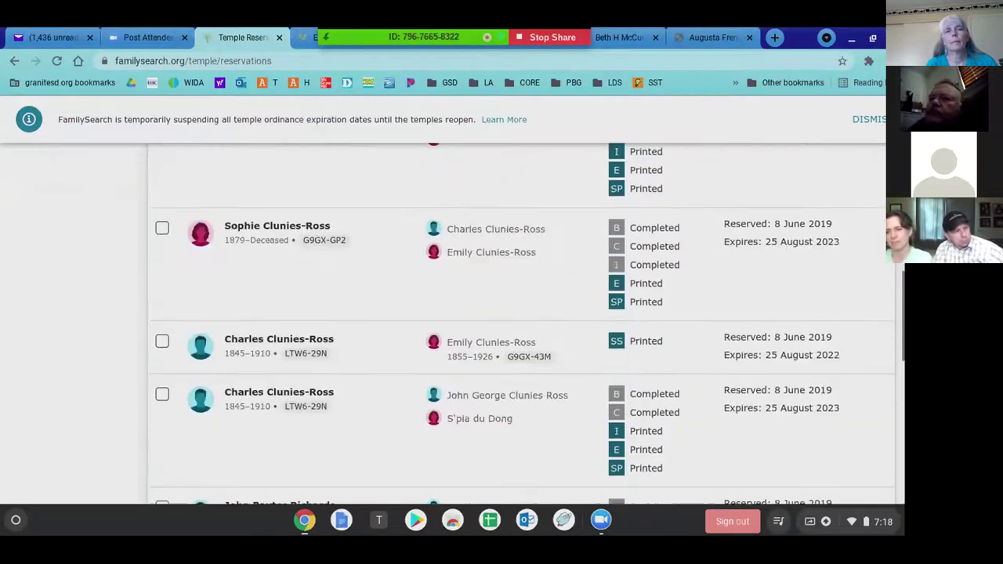
{"action": "scroll", "coordinate": [521, 324], "scroll_direction": "down", "scroll_amount": 9}
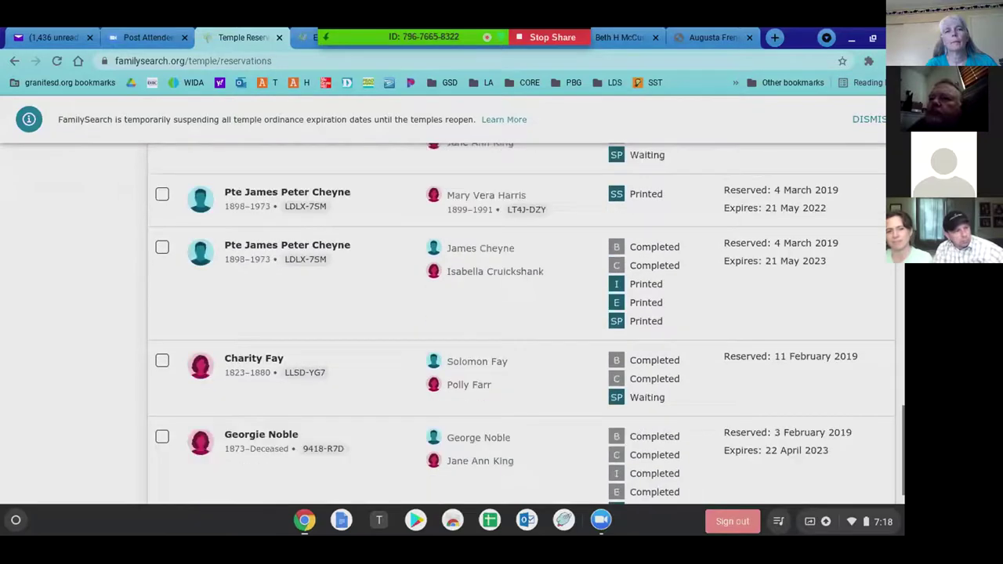
{"action": "scroll", "coordinate": [522, 324], "scroll_direction": "up", "scroll_amount": 12}
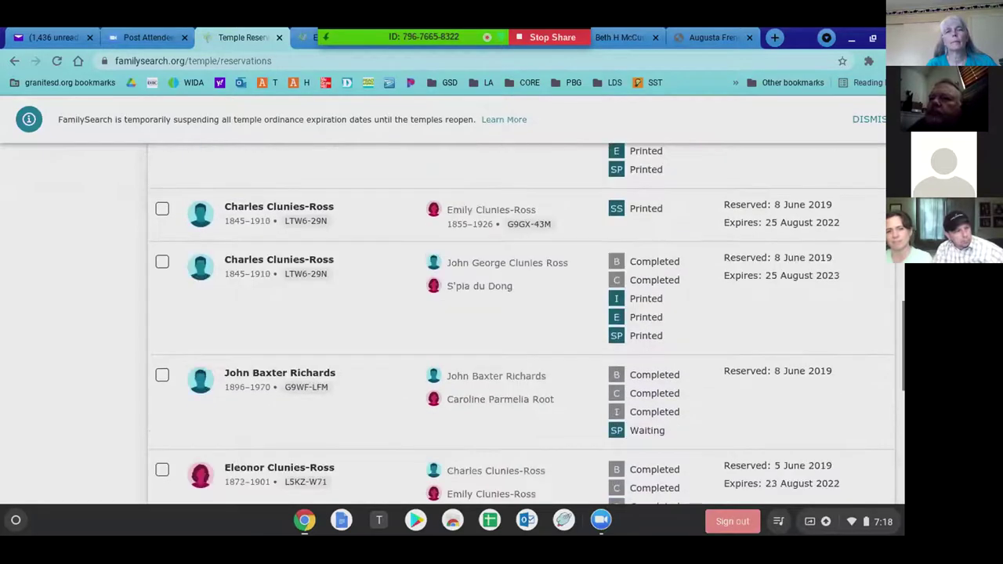
{"action": "scroll", "coordinate": [547, 220], "scroll_direction": "up", "scroll_amount": 3}
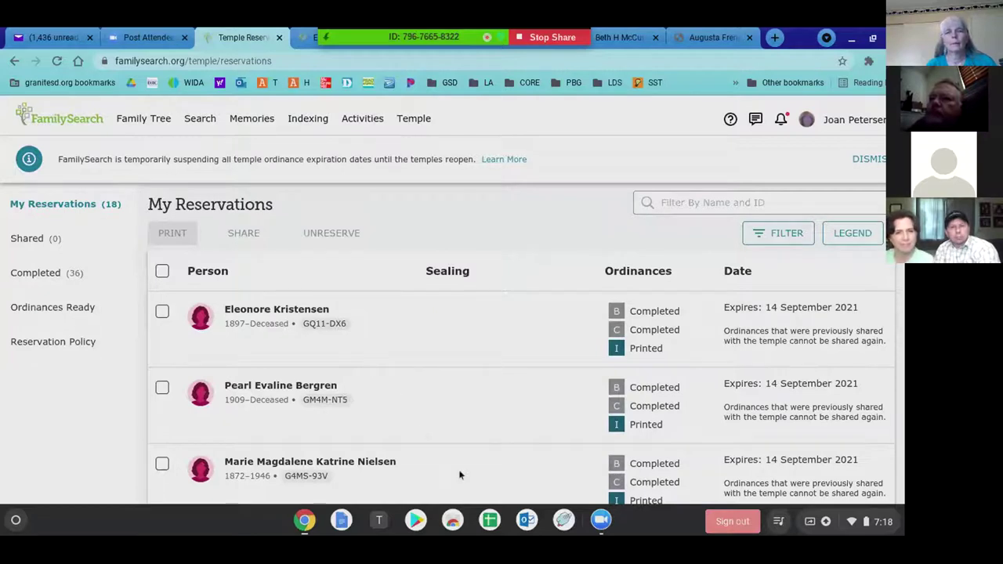
{"action": "scroll", "coordinate": [460, 475], "scroll_direction": "down", "scroll_amount": 3}
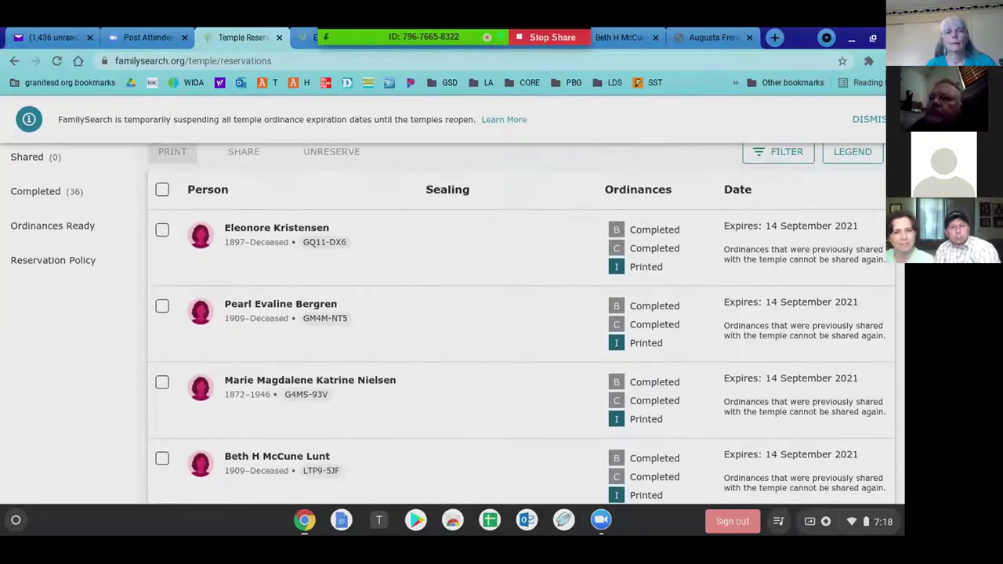
{"action": "scroll", "coordinate": [375, 445], "scroll_direction": "down", "scroll_amount": 2}
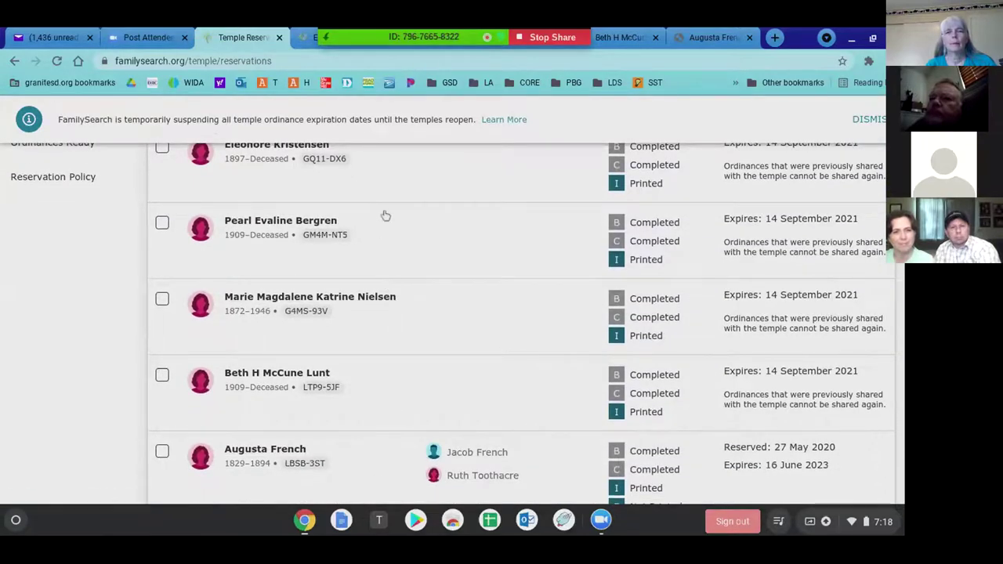
{"action": "scroll", "coordinate": [384, 215], "scroll_direction": "down", "scroll_amount": 4}
{"action": "scroll", "coordinate": [384, 215], "scroll_direction": "down", "scroll_amount": 5}
{"action": "scroll", "coordinate": [384, 216], "scroll_direction": "up", "scroll_amount": 10}
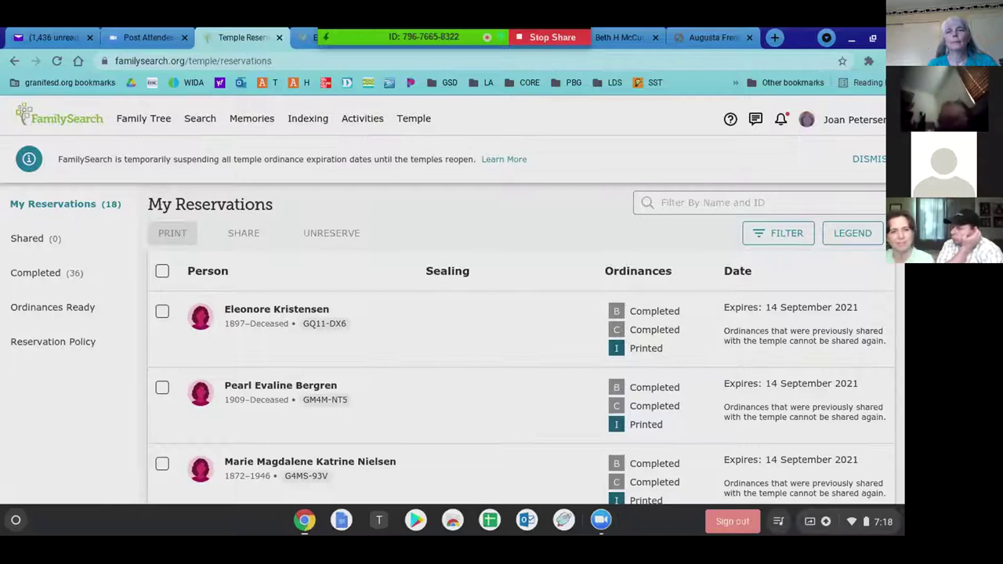
Minimize the browser, switch to the Zoom meeting window and make the second listed participant the meeting host
{"action": "left_click", "coordinate": [852, 39]}
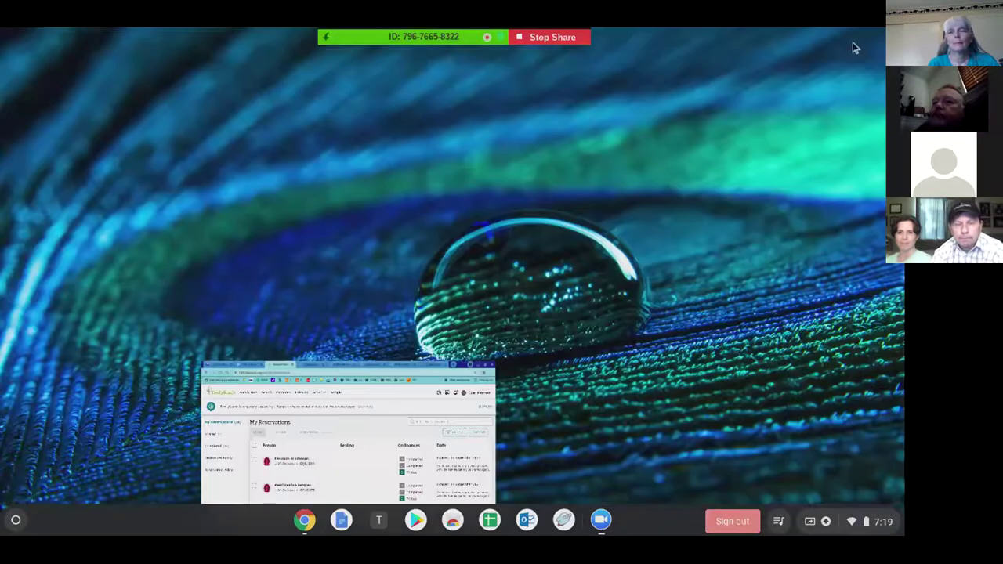
{"action": "left_click", "coordinate": [598, 524]}
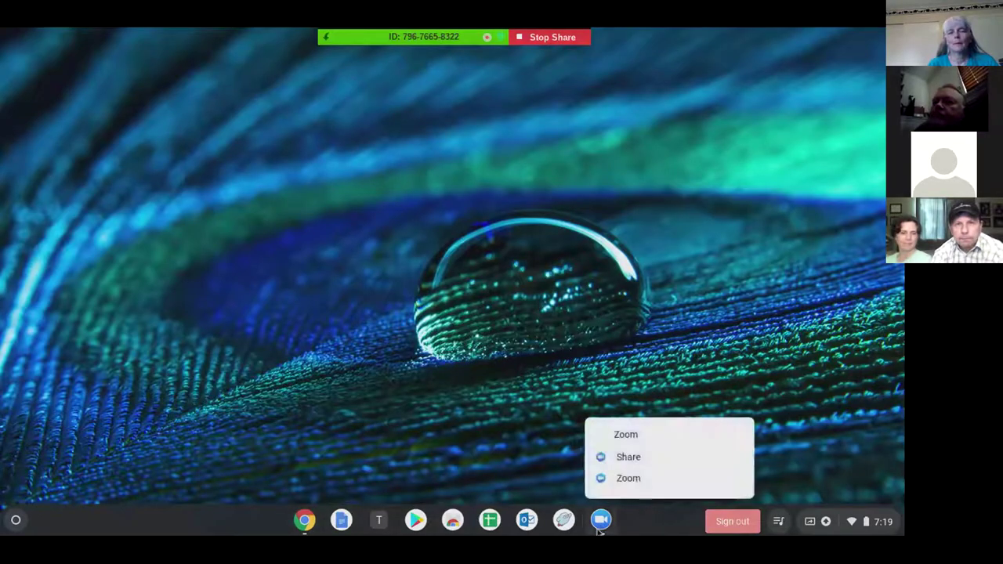
{"action": "left_click", "coordinate": [620, 480]}
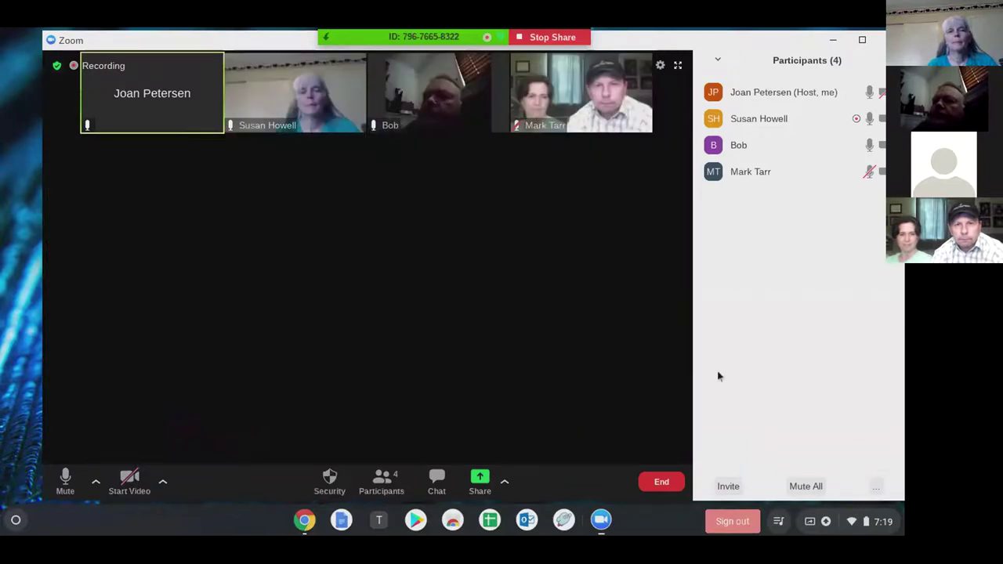
{"action": "mouse_move", "coordinate": [759, 124]}
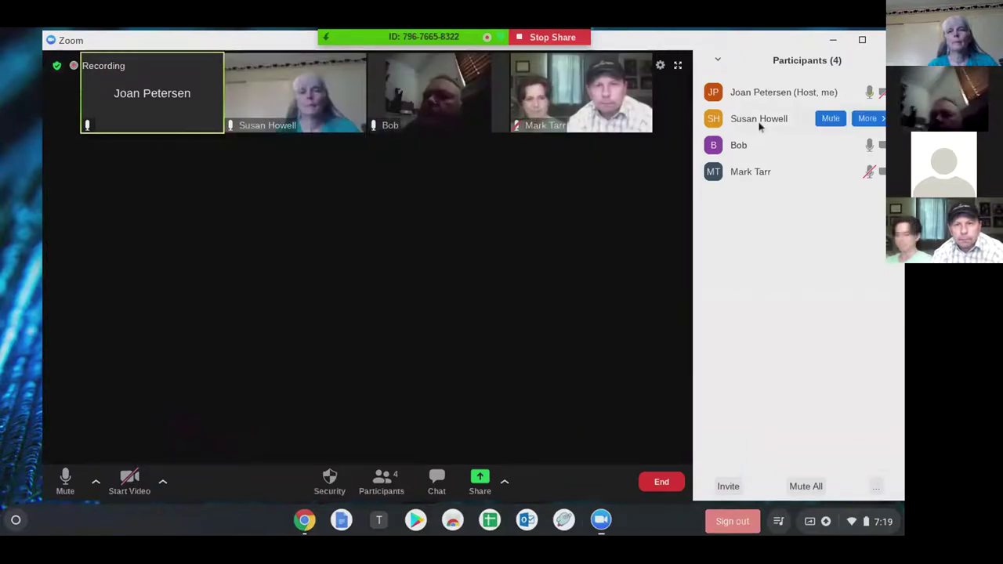
{"action": "left_click", "coordinate": [867, 118]}
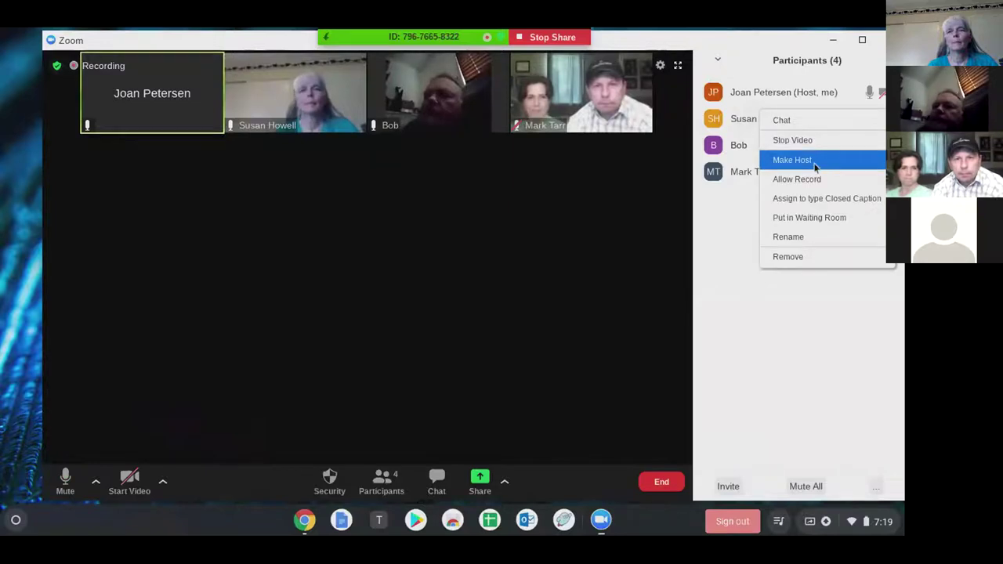
{"action": "left_click", "coordinate": [786, 161]}
{"action": "left_click", "coordinate": [532, 291]}
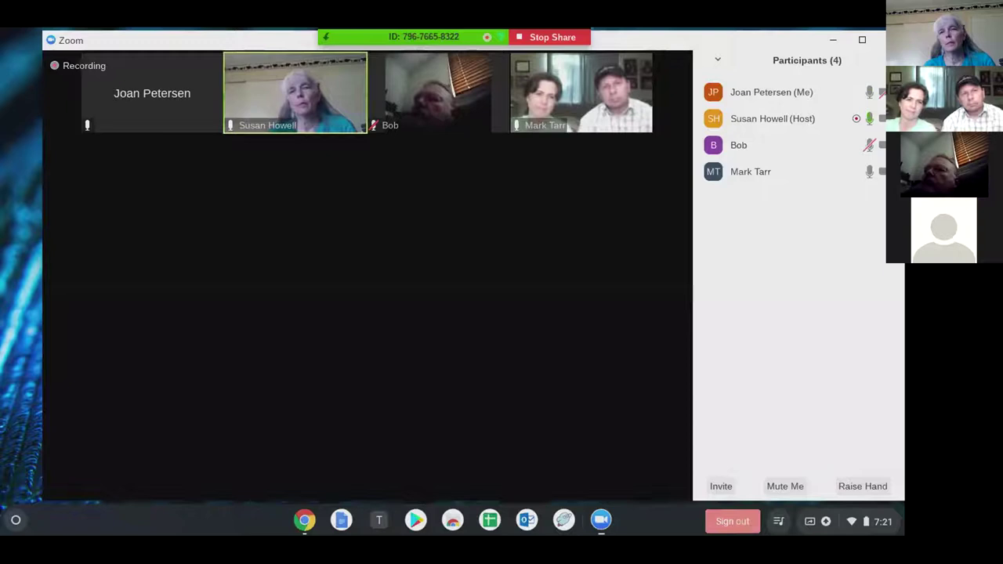
{"action": "left_click", "coordinate": [862, 41]}
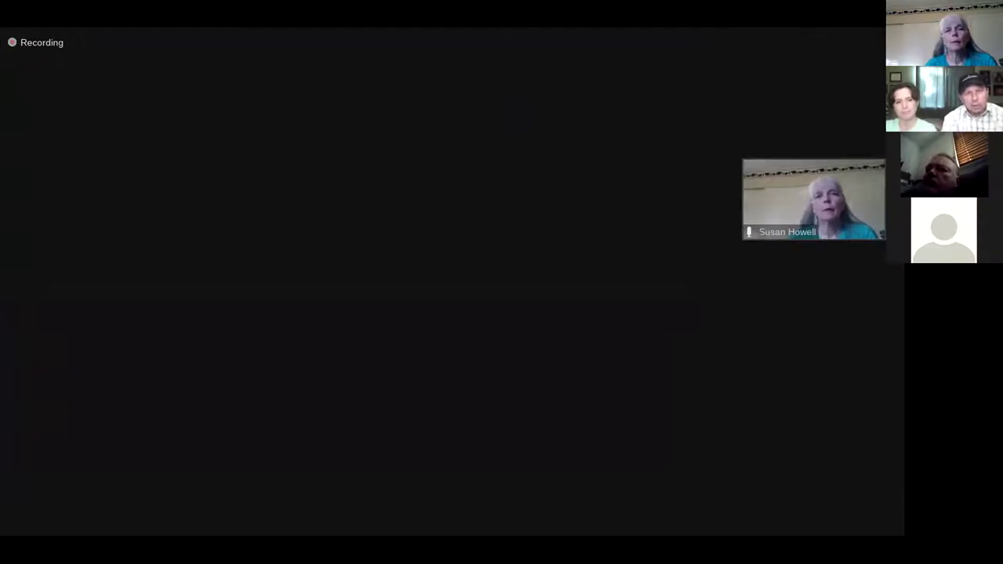
{"action": "mouse_move", "coordinate": [866, 43]}
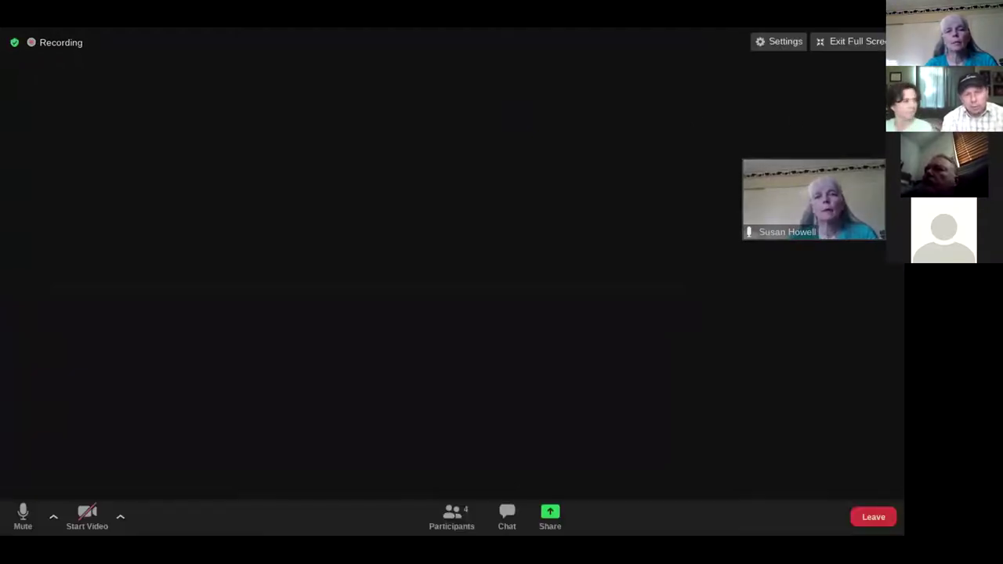
{"action": "left_click", "coordinate": [858, 41]}
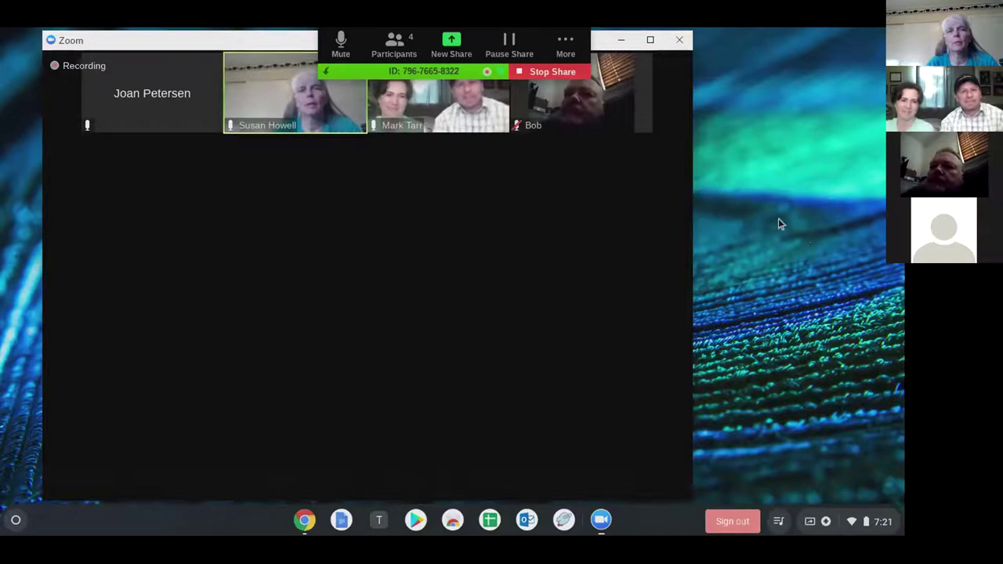
Stop sharing the screen in the Zoom meeting
{"action": "left_click", "coordinate": [467, 487]}
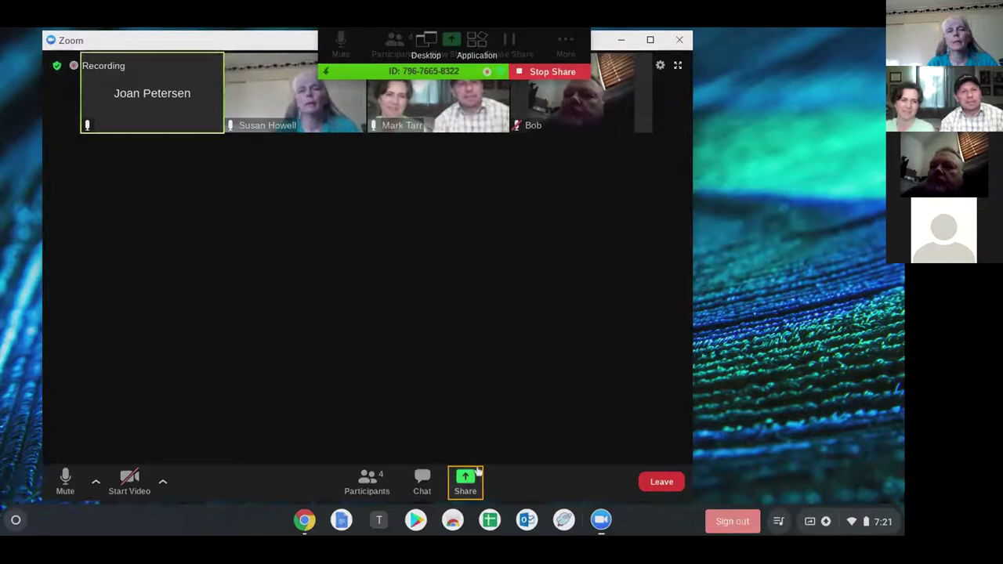
{"action": "left_click", "coordinate": [553, 72]}
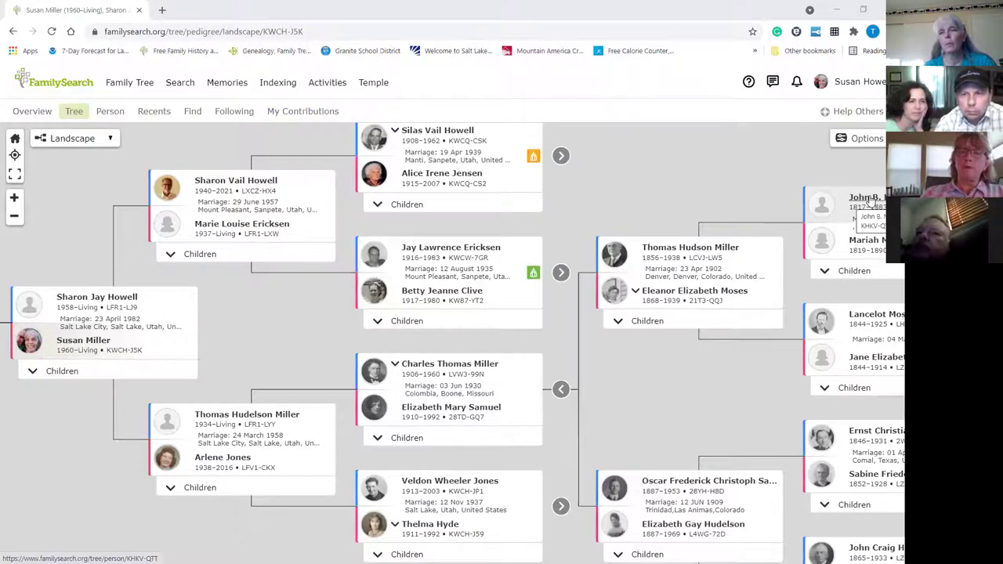
Center the family tree on the ancestor who lived 1817–1883 and switch the tree to the Descendancy view
{"action": "left_click", "coordinate": [869, 201]}
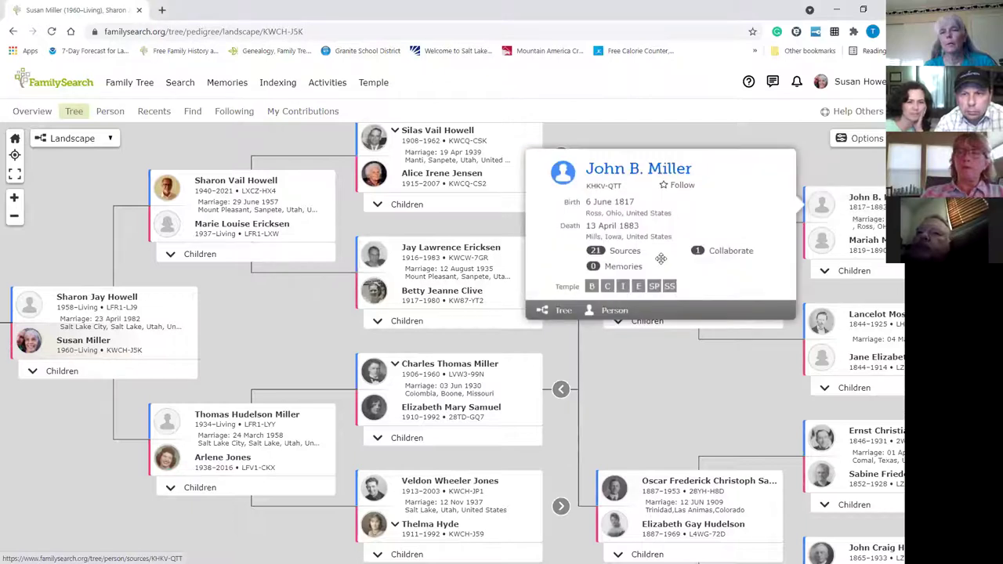
{"action": "left_click", "coordinate": [561, 312]}
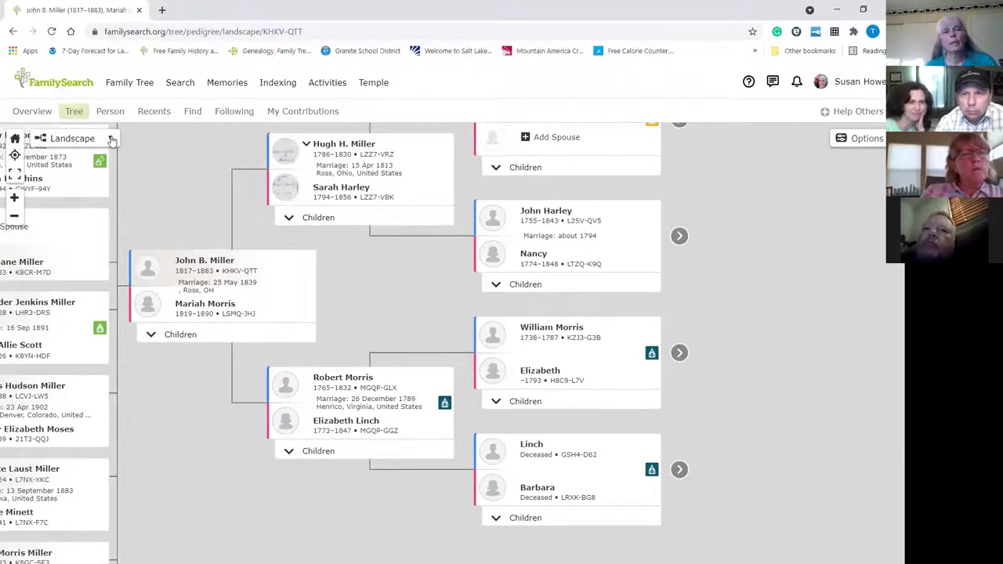
{"action": "left_click", "coordinate": [113, 139]}
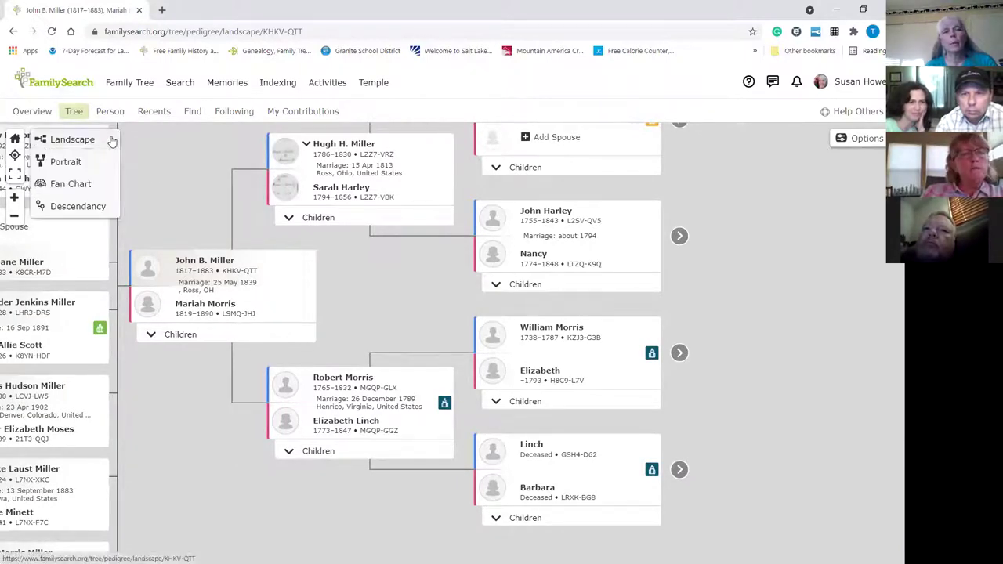
{"action": "left_click", "coordinate": [81, 207]}
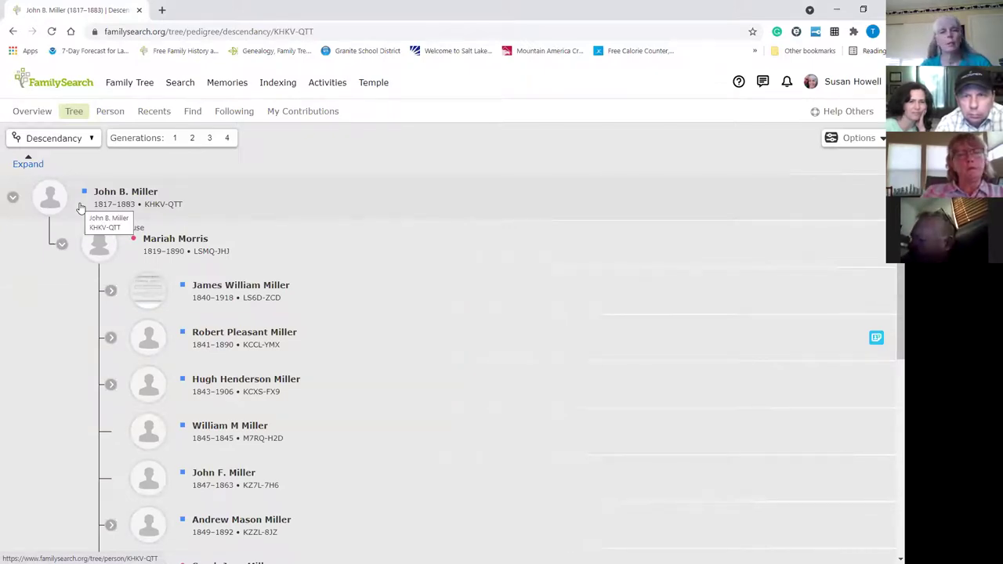
Expand the family of the son who lived 1849–1892 and open the person page of his child listed as 1876–Deceased
{"action": "scroll", "coordinate": [80, 207], "scroll_direction": "down", "scroll_amount": 3}
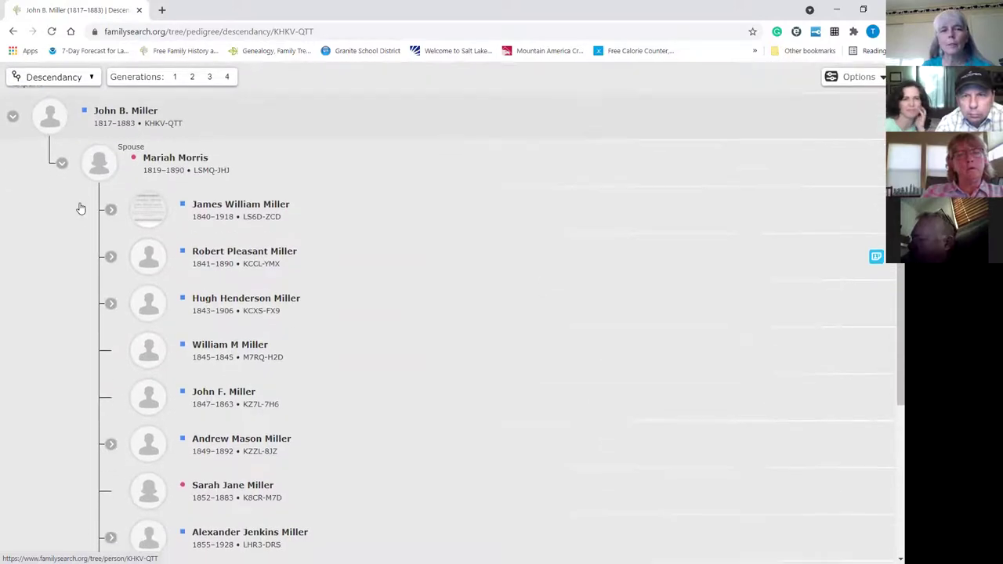
{"action": "scroll", "coordinate": [81, 207], "scroll_direction": "down", "scroll_amount": 2}
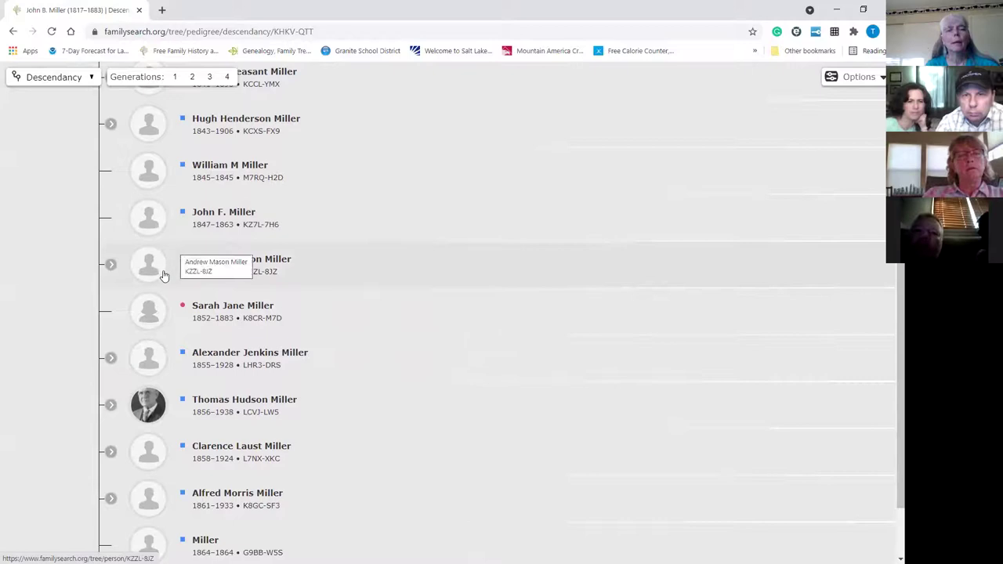
{"action": "left_click", "coordinate": [111, 267]}
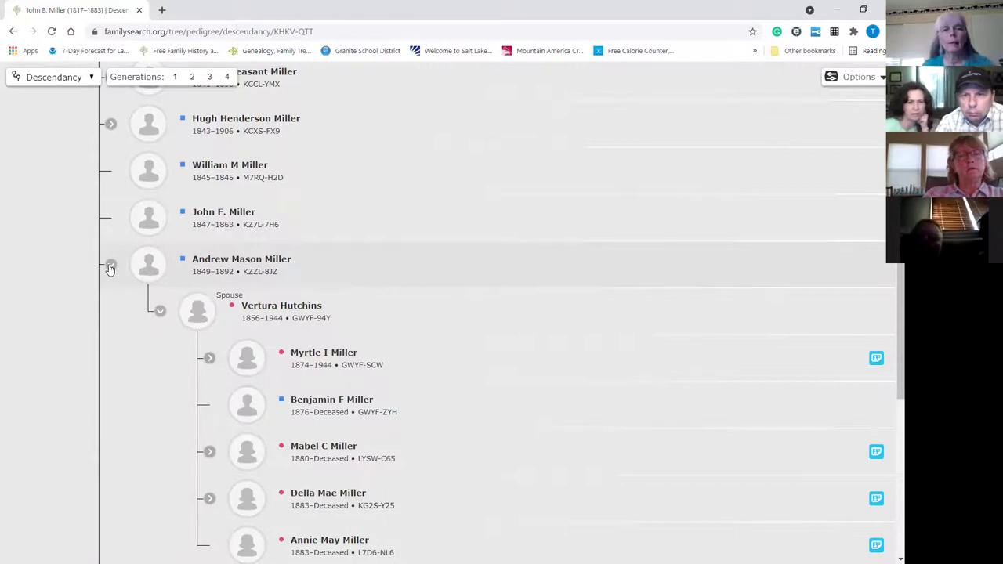
{"action": "scroll", "coordinate": [144, 319], "scroll_direction": "down", "scroll_amount": 2}
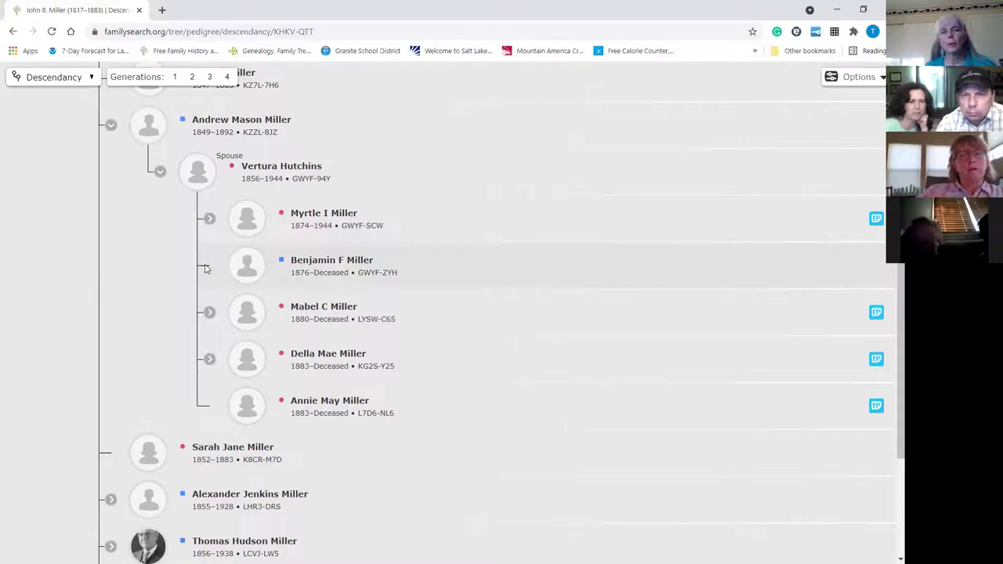
{"action": "left_click", "coordinate": [312, 266]}
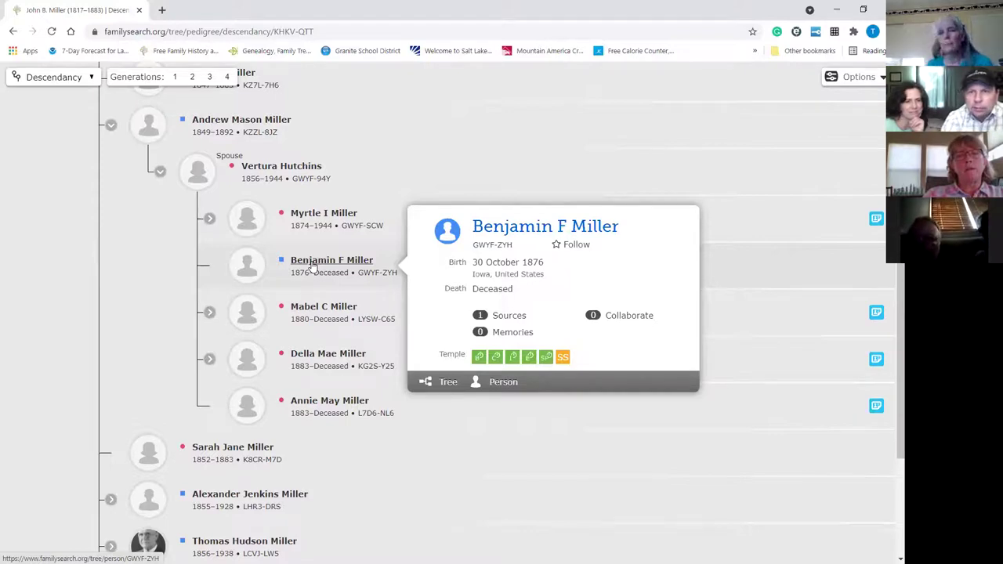
{"action": "left_click", "coordinate": [497, 382]}
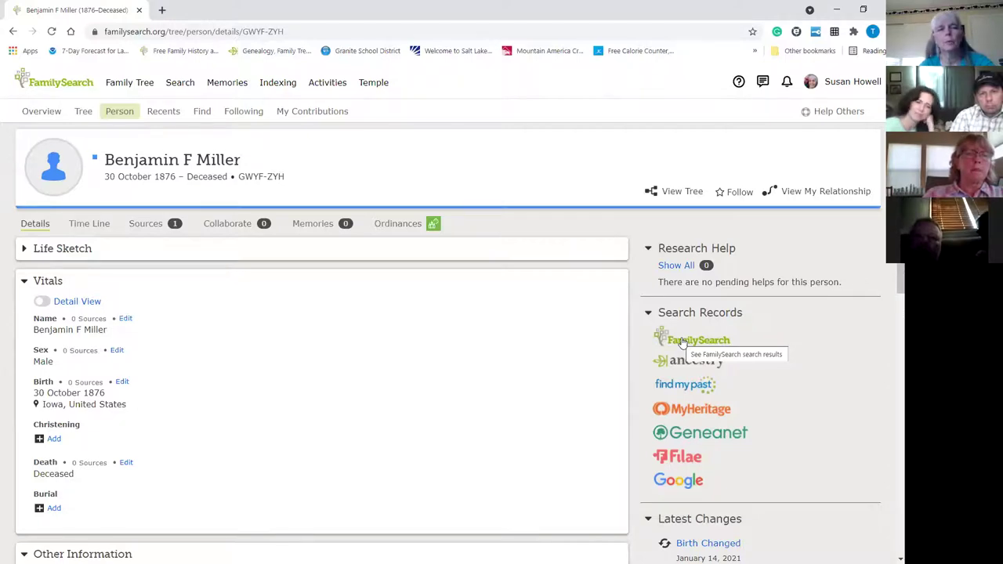
Review the descendant's vitals, family members and latest changes, and search FamilySearch historical records for him
{"action": "scroll", "coordinate": [682, 343], "scroll_direction": "down", "scroll_amount": 2}
{"action": "scroll", "coordinate": [682, 343], "scroll_direction": "down", "scroll_amount": 3}
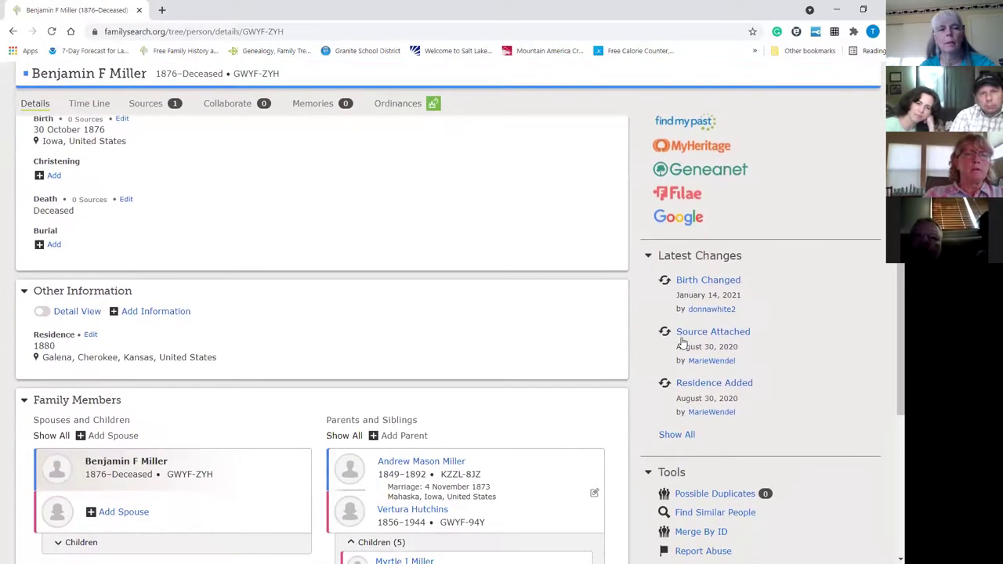
{"action": "scroll", "coordinate": [682, 343], "scroll_direction": "up", "scroll_amount": 3}
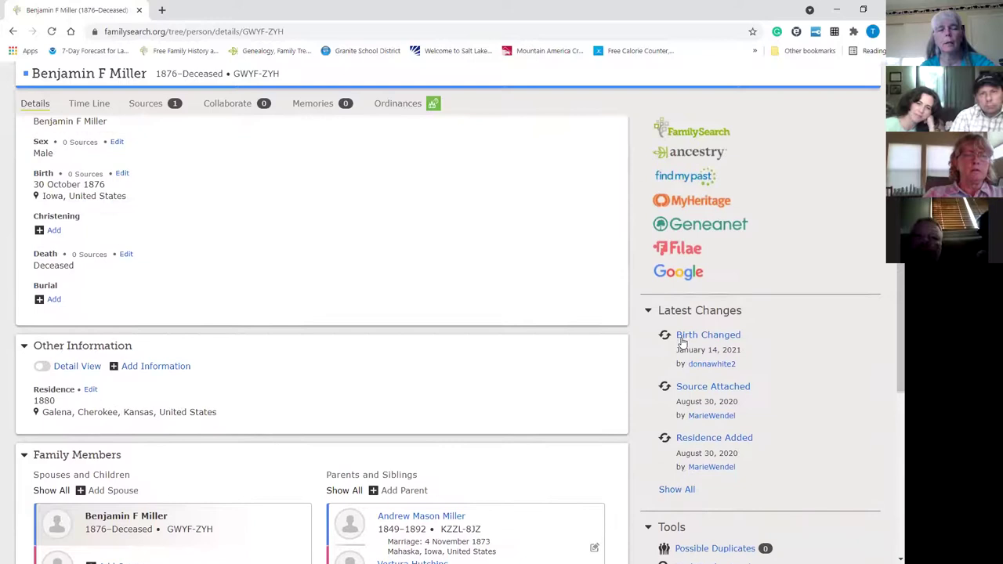
{"action": "scroll", "coordinate": [682, 344], "scroll_direction": "up", "scroll_amount": 1}
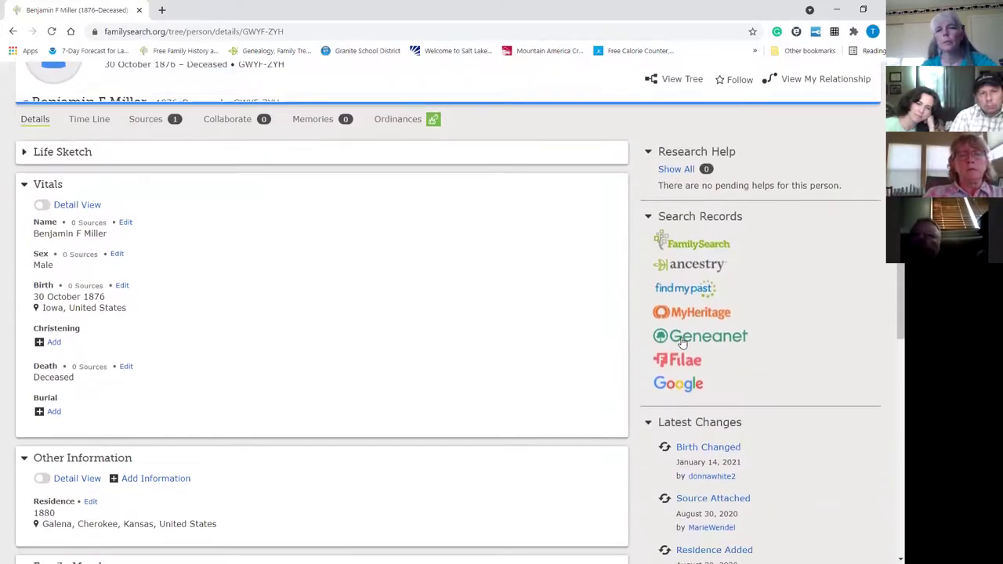
{"action": "left_click", "coordinate": [694, 231]}
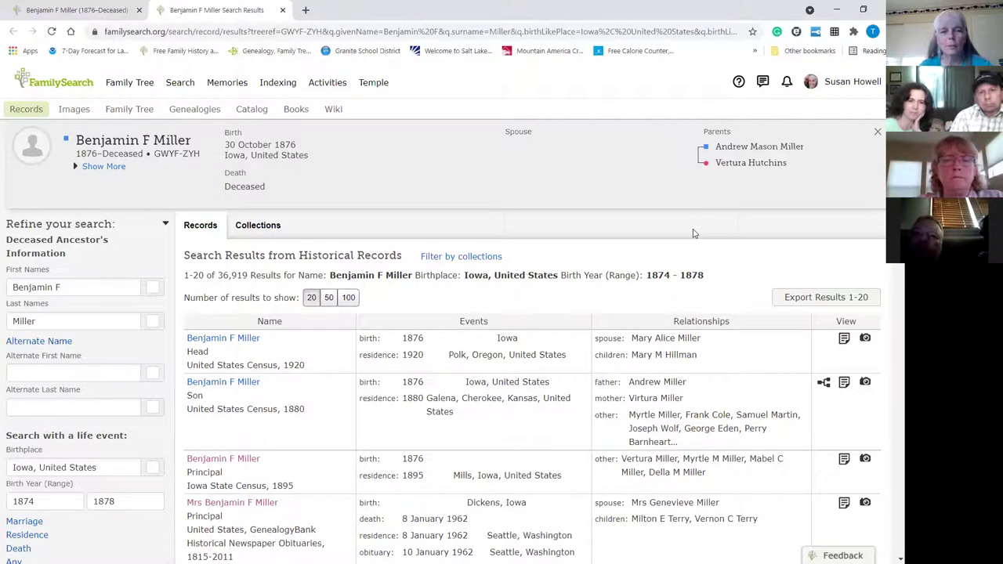
Examine the 1895 Iowa State Census record among the historical record results, including its household members, and close it
{"action": "scroll", "coordinate": [693, 233], "scroll_direction": "down", "scroll_amount": 1}
{"action": "scroll", "coordinate": [694, 233], "scroll_direction": "down", "scroll_amount": 1}
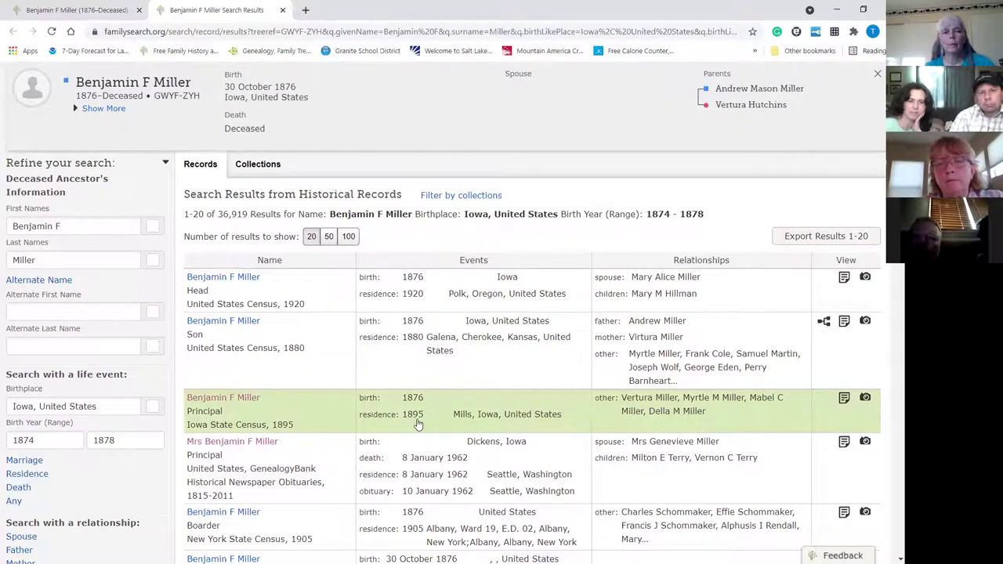
{"action": "left_click", "coordinate": [234, 398]}
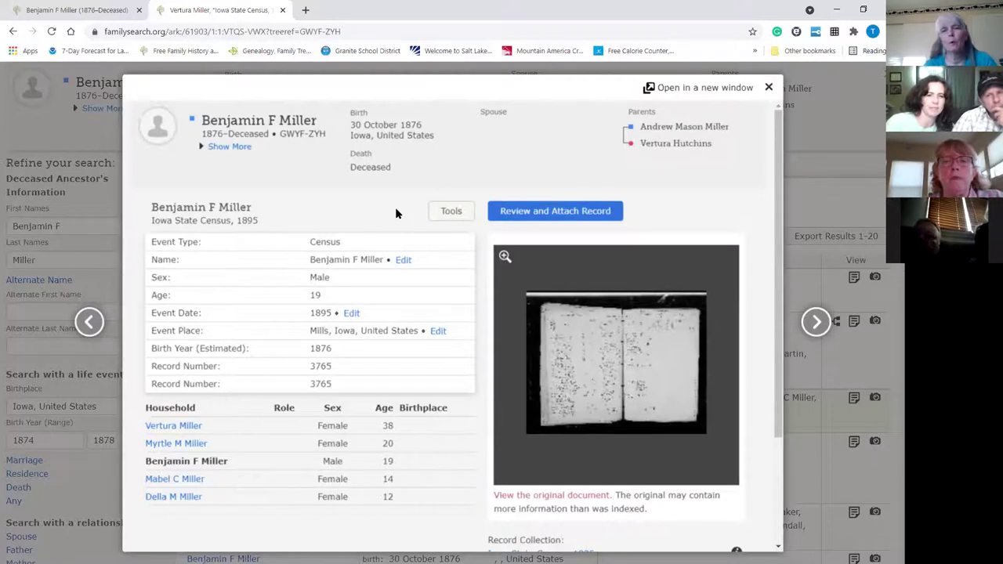
{"action": "left_click", "coordinate": [769, 89]}
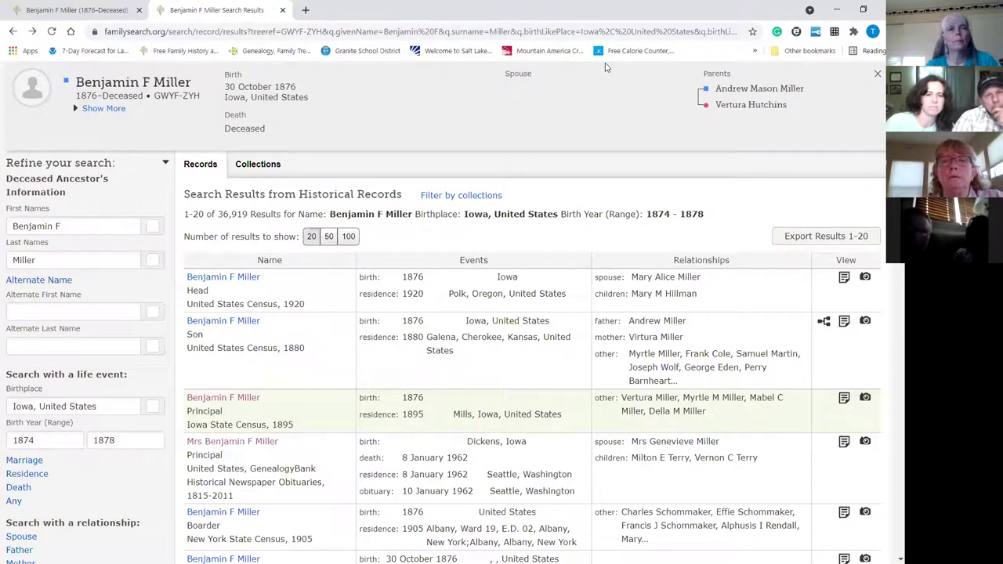
Check the status of the descendant's temple ordinances on his person page, and return to his details
{"action": "left_click", "coordinate": [62, 11]}
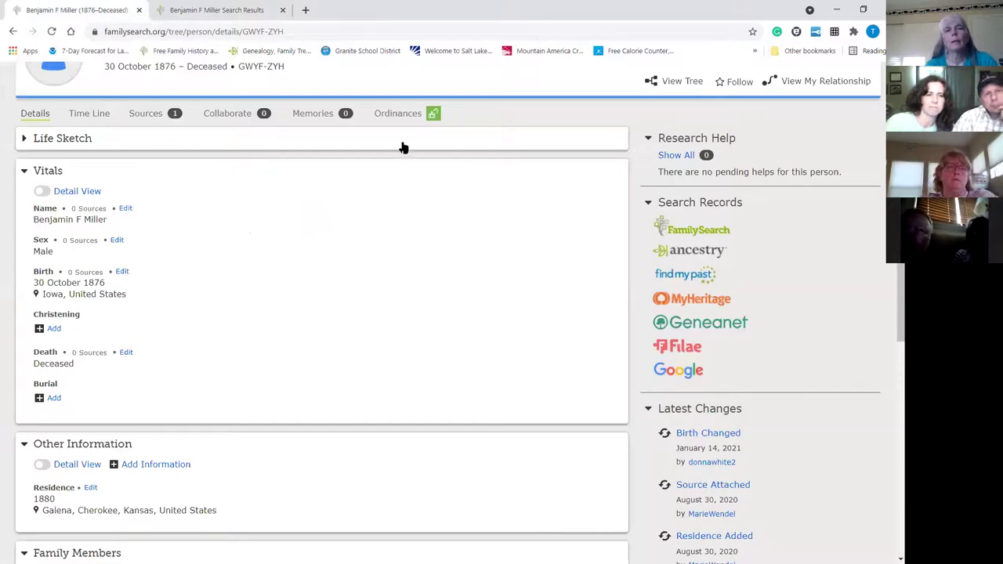
{"action": "left_click", "coordinate": [400, 115]}
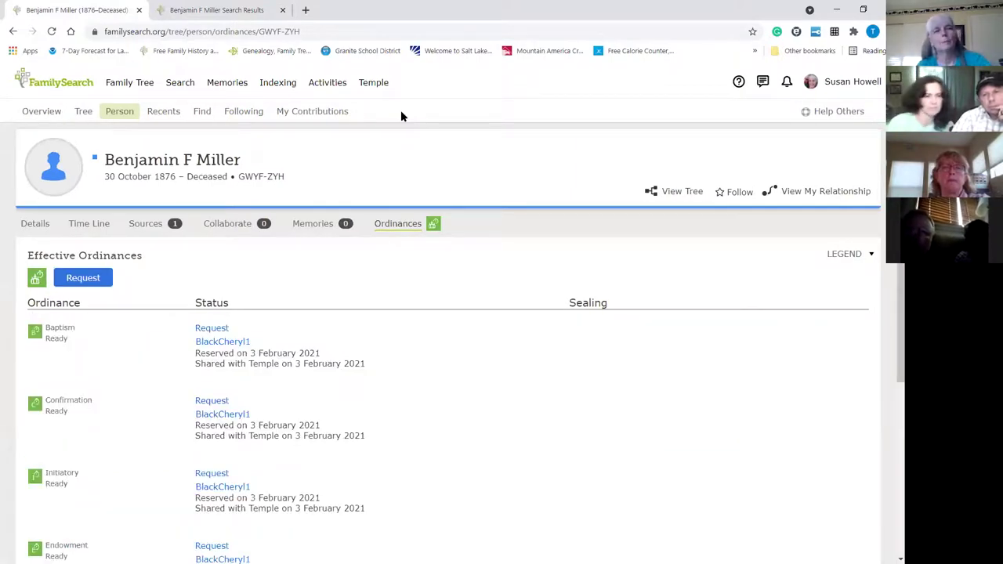
{"action": "scroll", "coordinate": [400, 116], "scroll_direction": "down", "scroll_amount": 2}
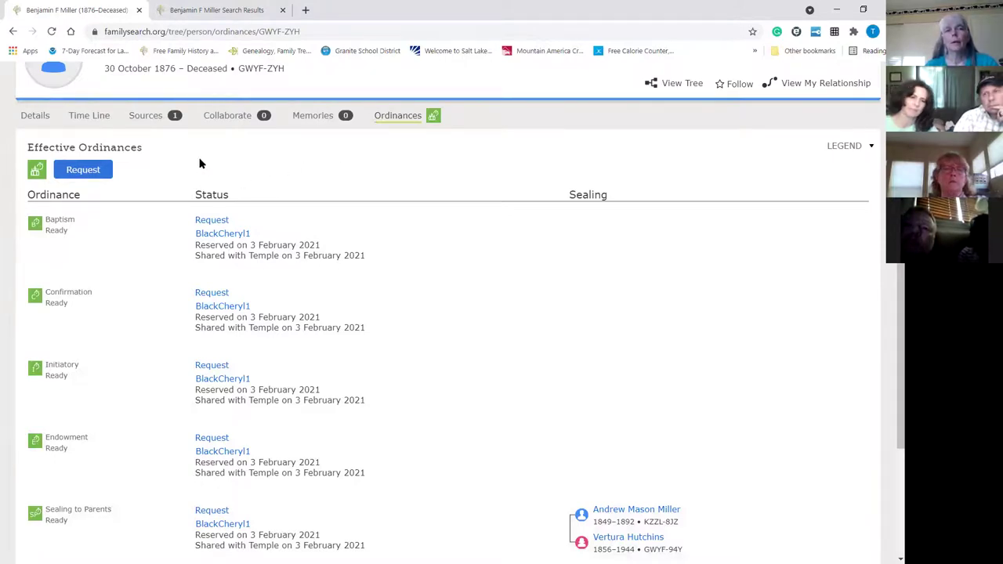
{"action": "left_click", "coordinate": [22, 118]}
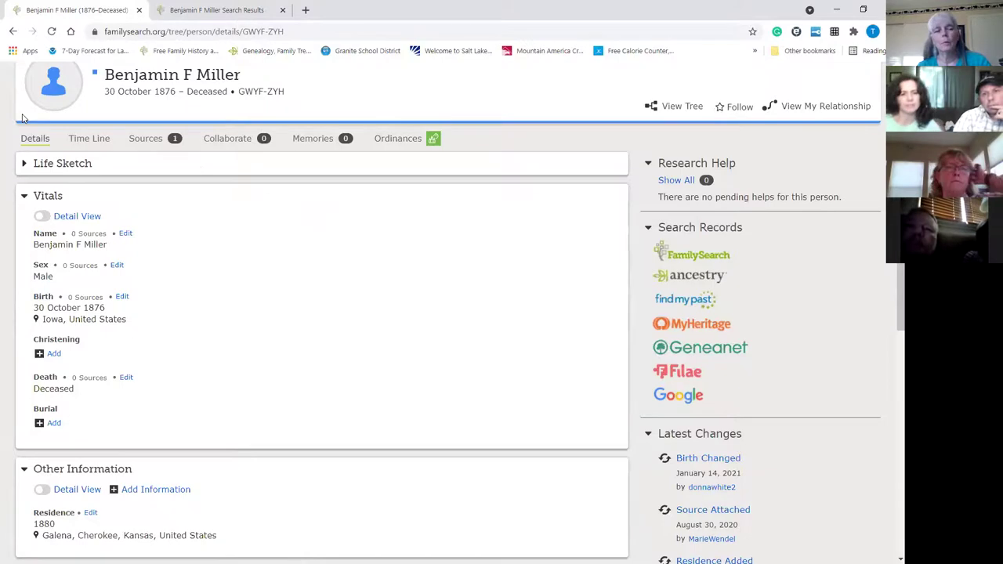
{"action": "scroll", "coordinate": [22, 117], "scroll_direction": "down", "scroll_amount": 3}
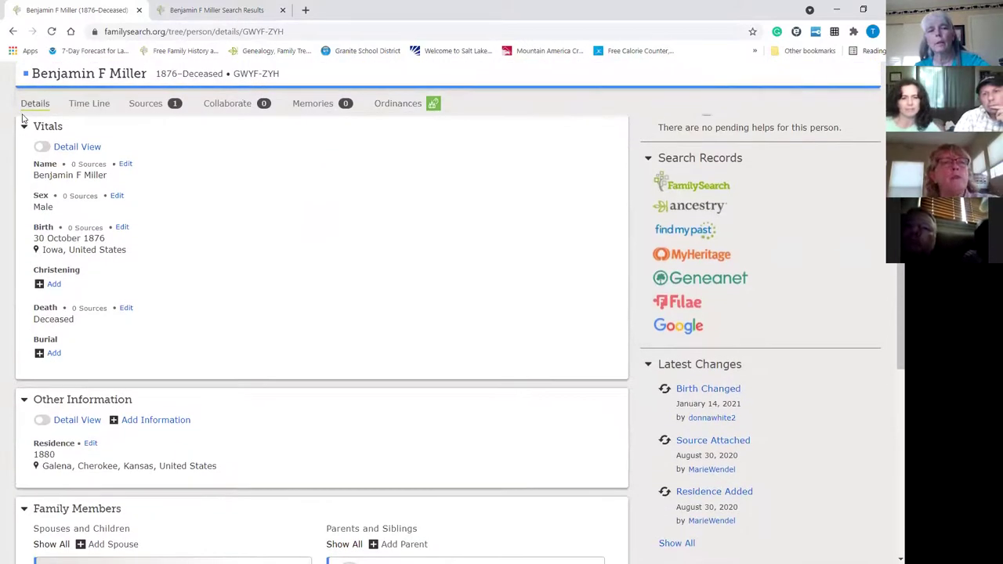